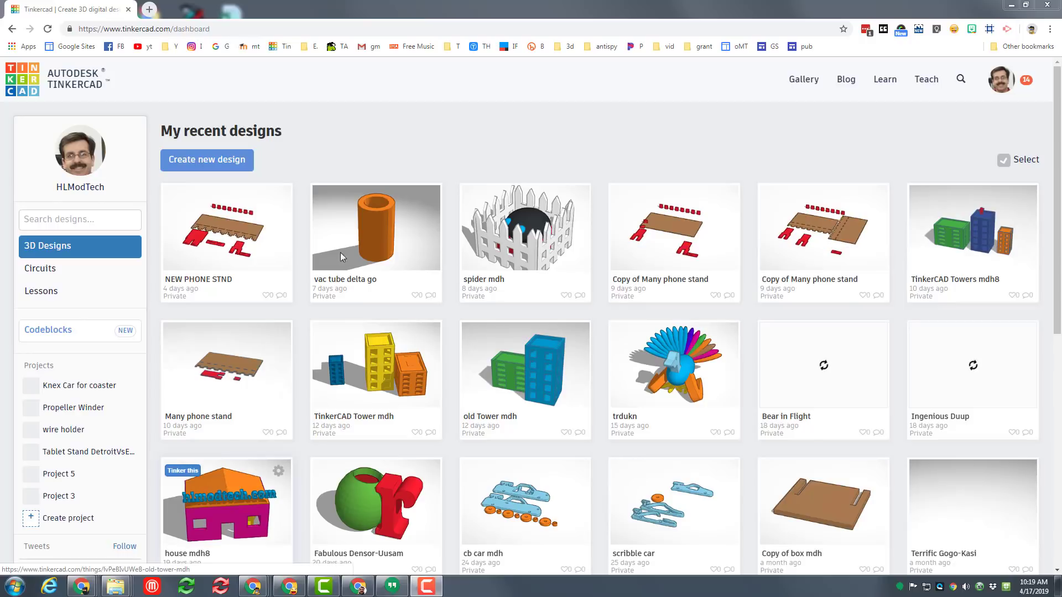
# Create a new design and rename it "PIP Fidget mdh"
pyautogui.click(211, 162)
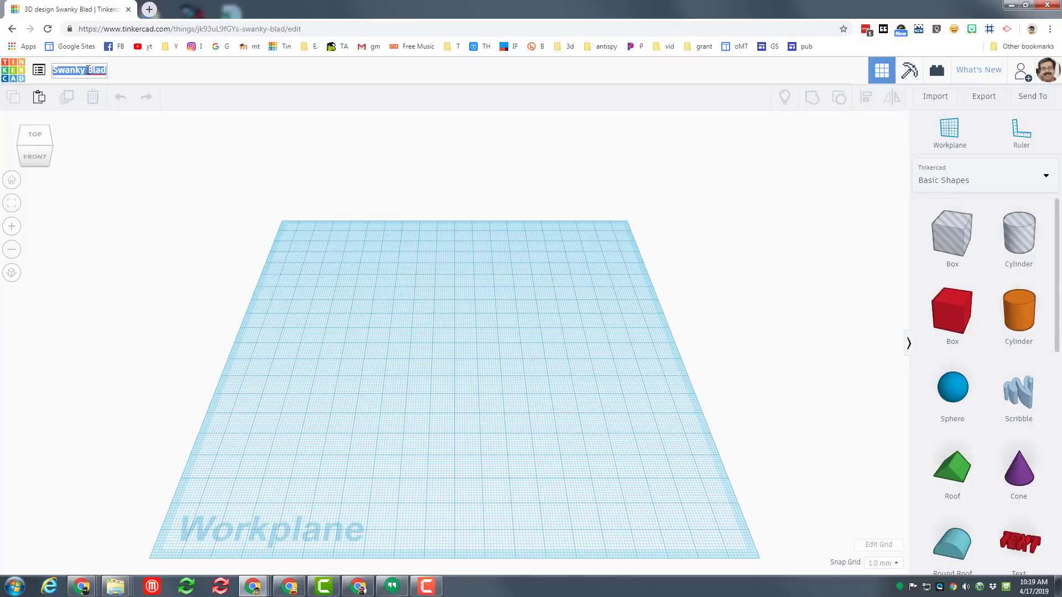
pyautogui.write('PIP Fidget')
pyautogui.write(' dh')
pyautogui.press('BackSpace')
pyautogui.press('BackSpace')
pyautogui.write('mdh')
pyautogui.press('Return')
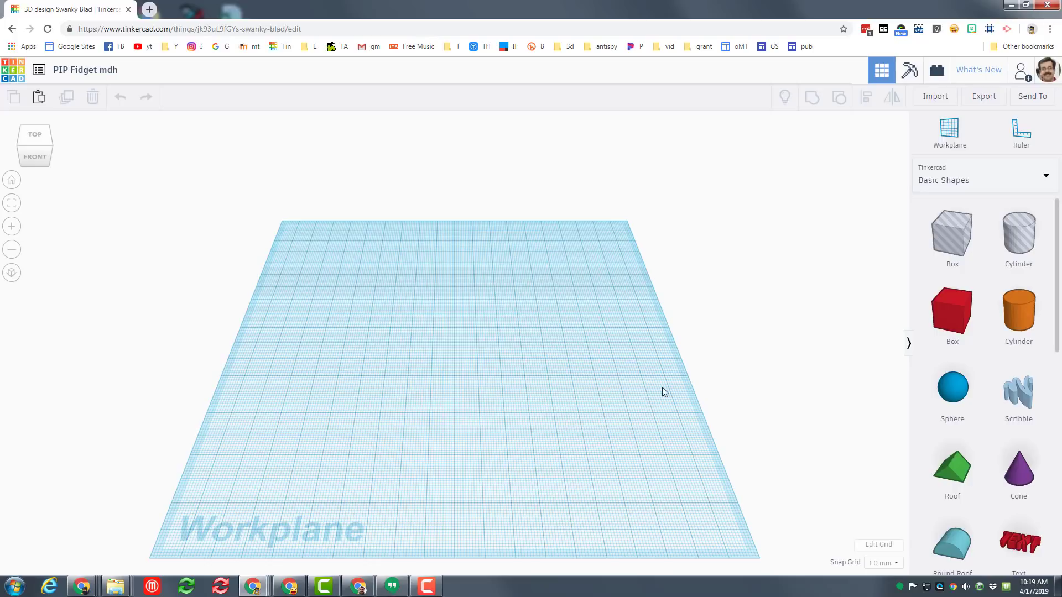
# Place a solid cone near the middle of the workplane and a solid cylinder beside it
pyautogui.click(1018, 470)
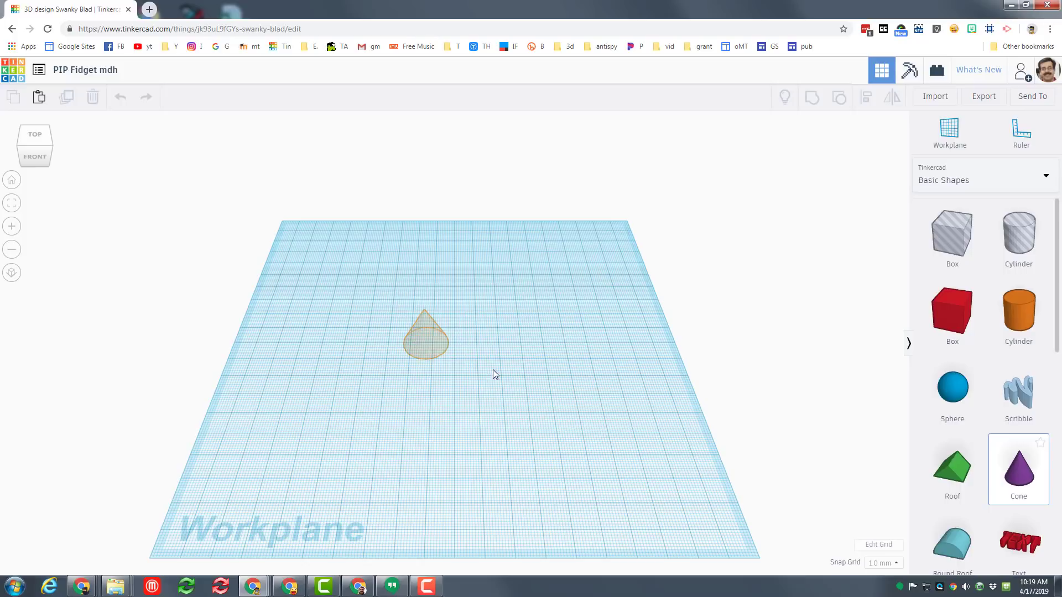
pyautogui.click(456, 371)
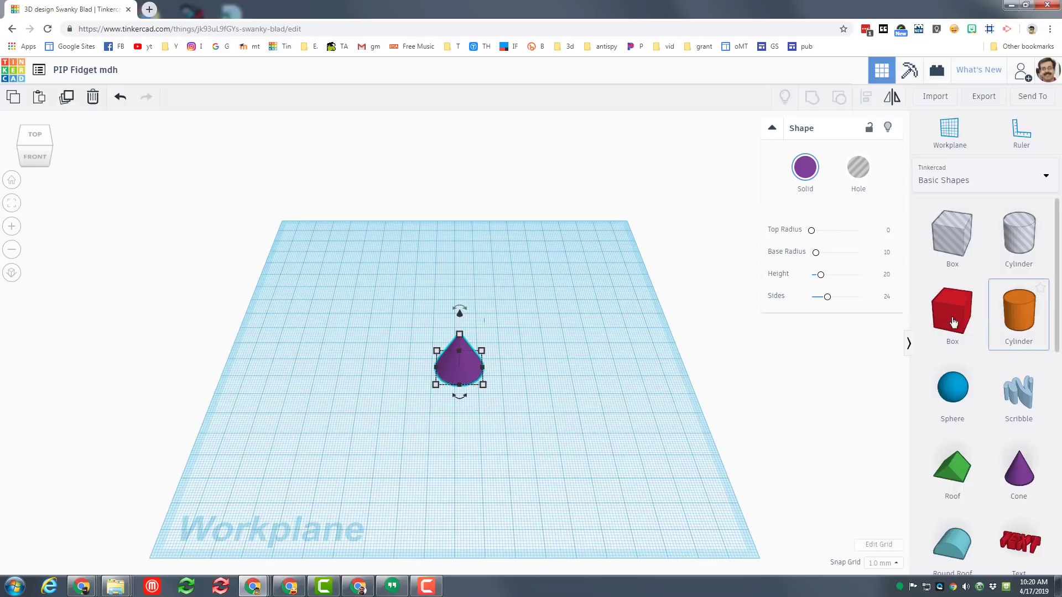
pyautogui.moveTo(1019, 324); pyautogui.dragTo(512, 368)
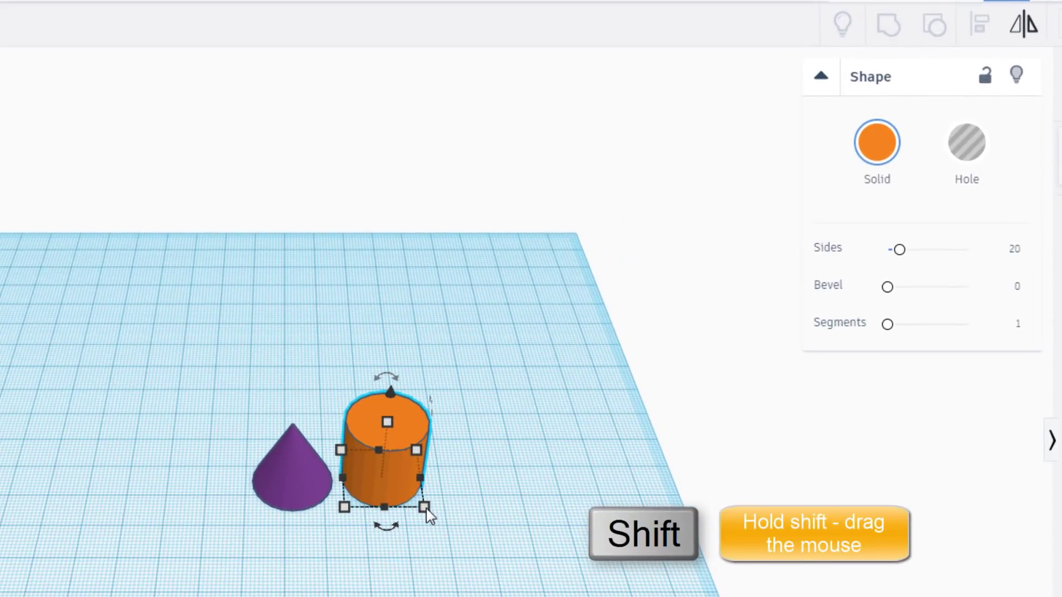
# Scale the cylinder down proportionally so its base measures 5 by 5 mm
pyautogui.keyDown('shift'); pyautogui.moveTo(424, 507); pyautogui.dragTo(360, 475); pyautogui.keyUp('shift')
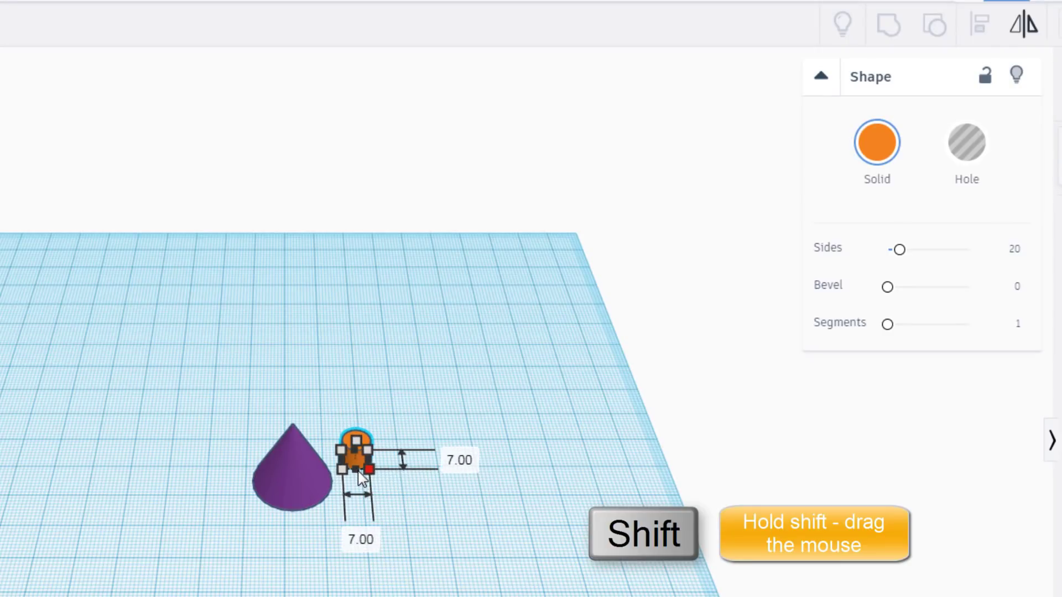
pyautogui.click(467, 467)
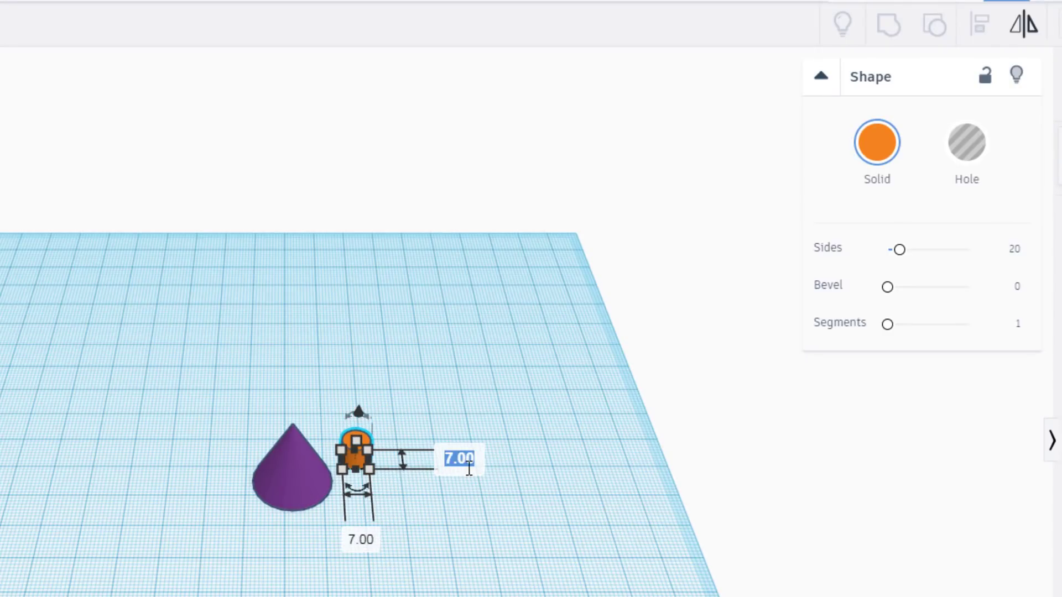
pyautogui.write('5')
pyautogui.press('Return')
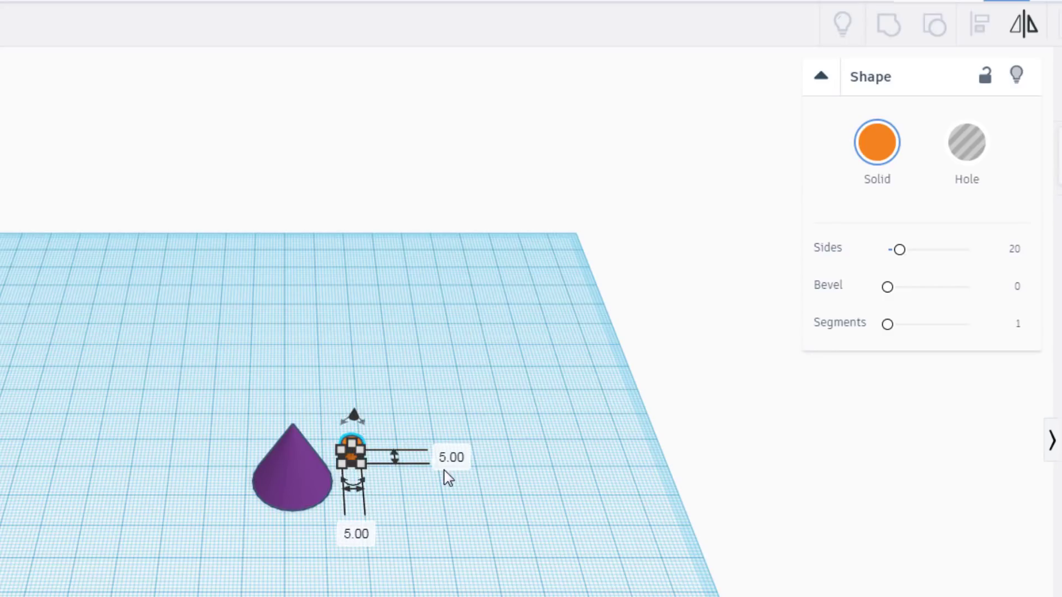
# Set the orange cylinder's height to 35 mm
pyautogui.click(351, 453)
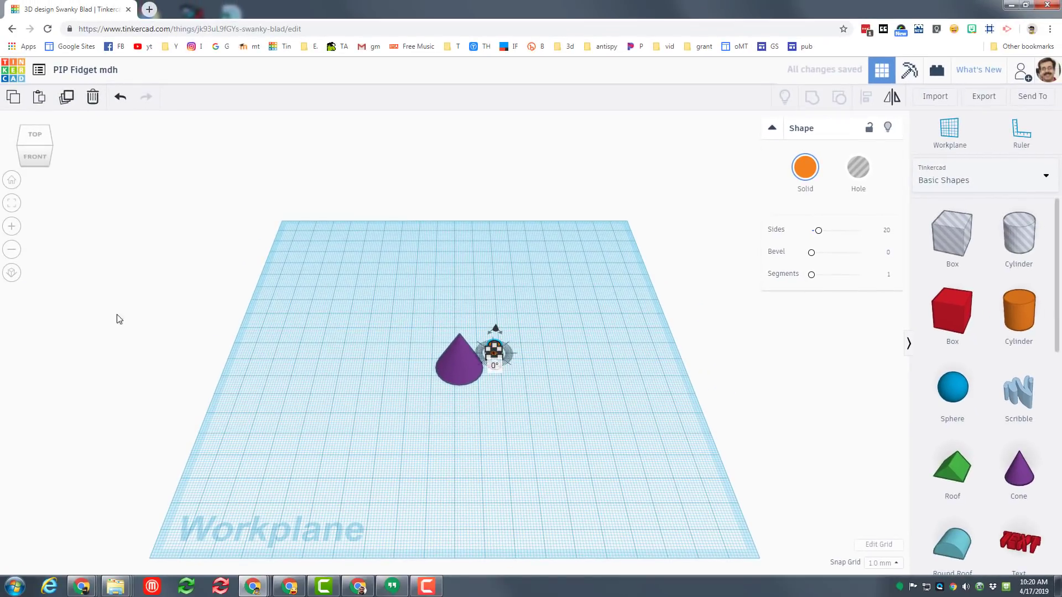
pyautogui.click(11, 204)
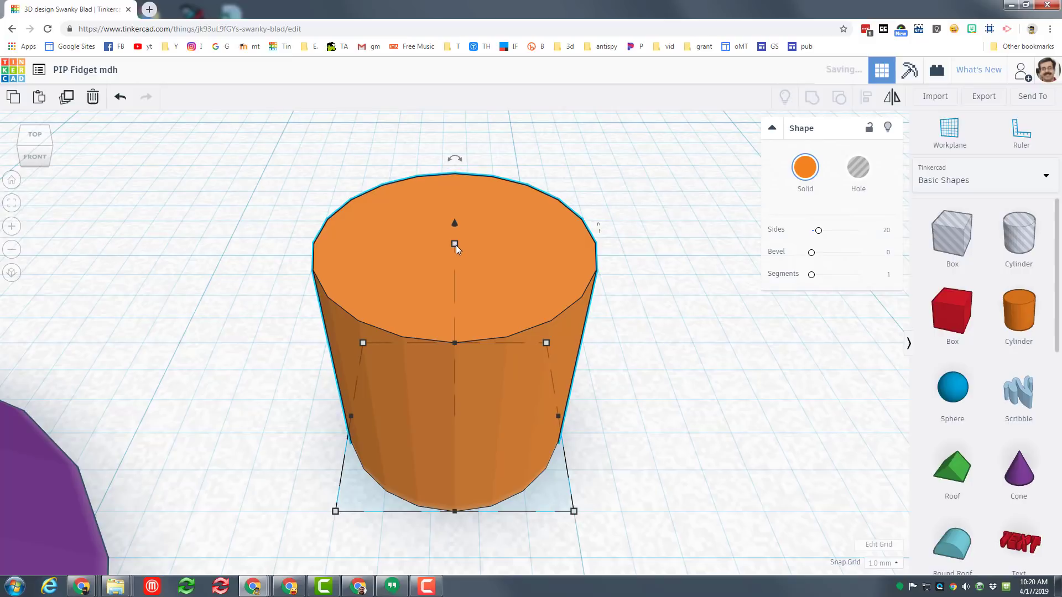
pyautogui.moveTo(455, 244)
pyautogui.click(518, 341)
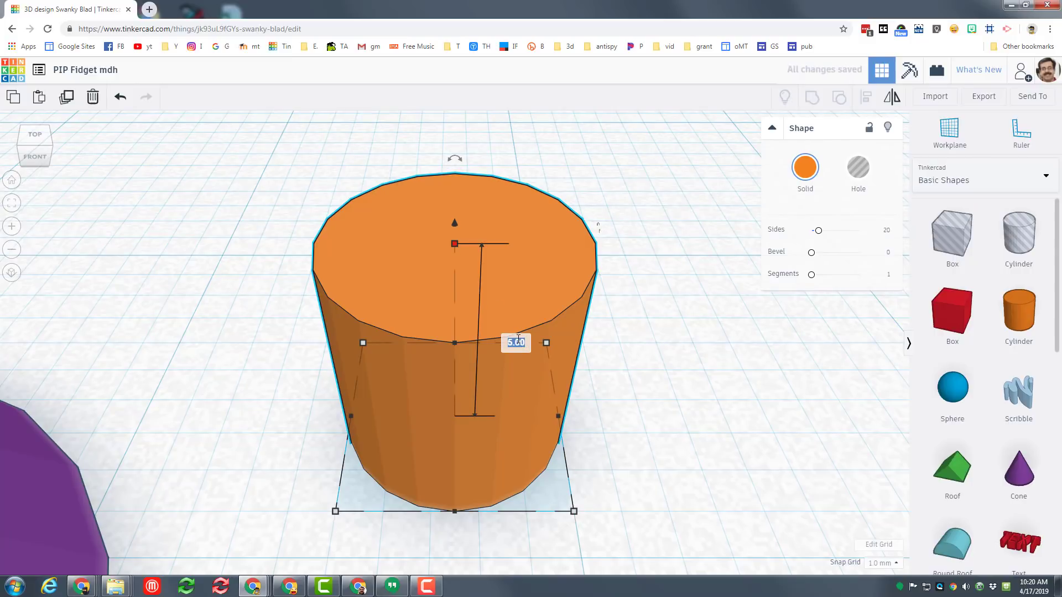
pyautogui.write('35')
pyautogui.press('Return')
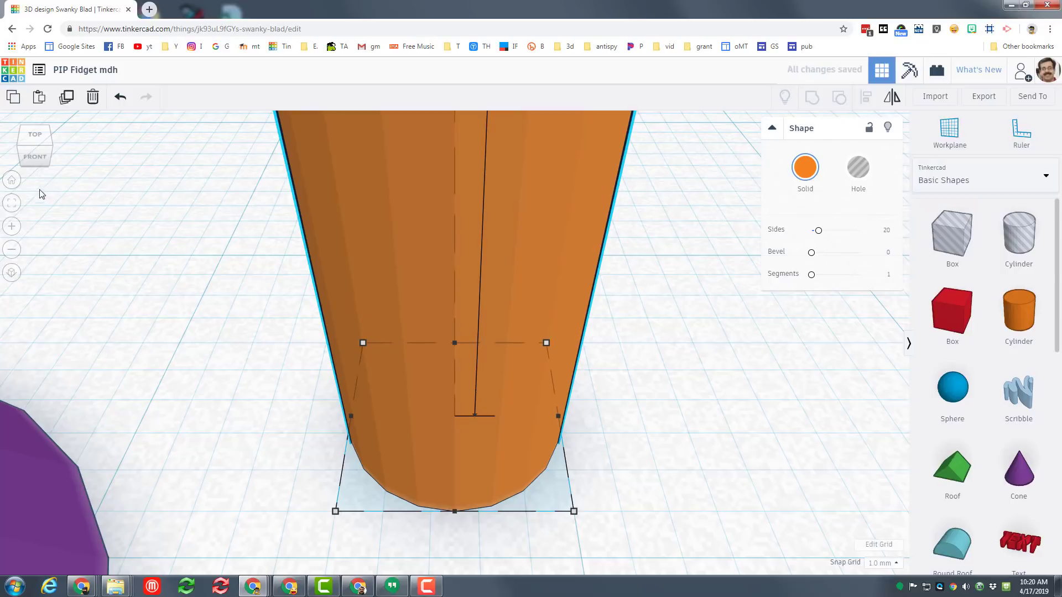
# Align the cone and the cylinder on their centers along both horizontal axes
pyautogui.click(14, 181)
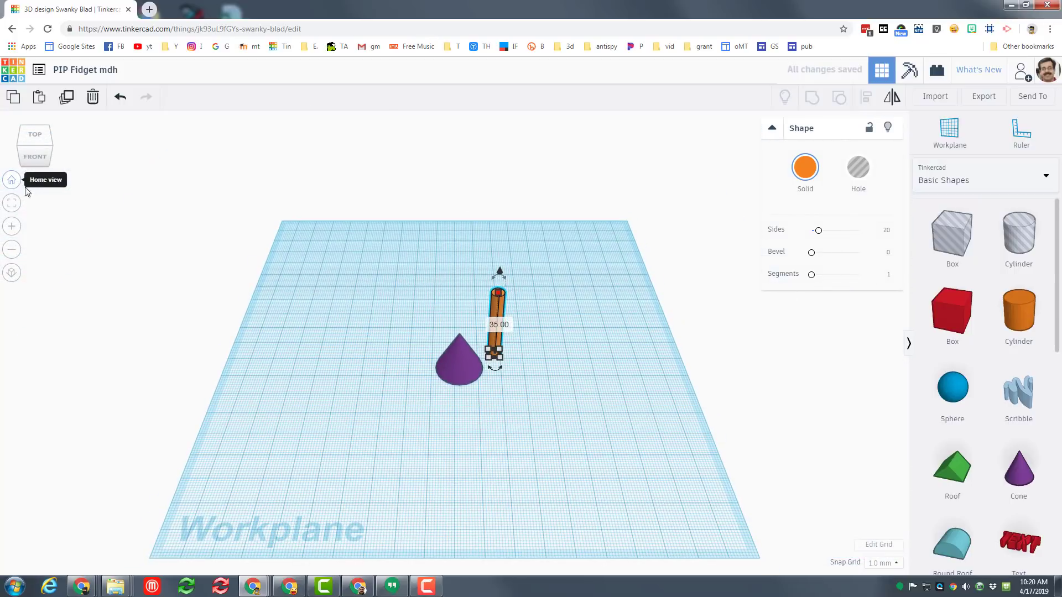
pyautogui.click(389, 264)
pyautogui.moveTo(363, 233); pyautogui.dragTo(550, 391)
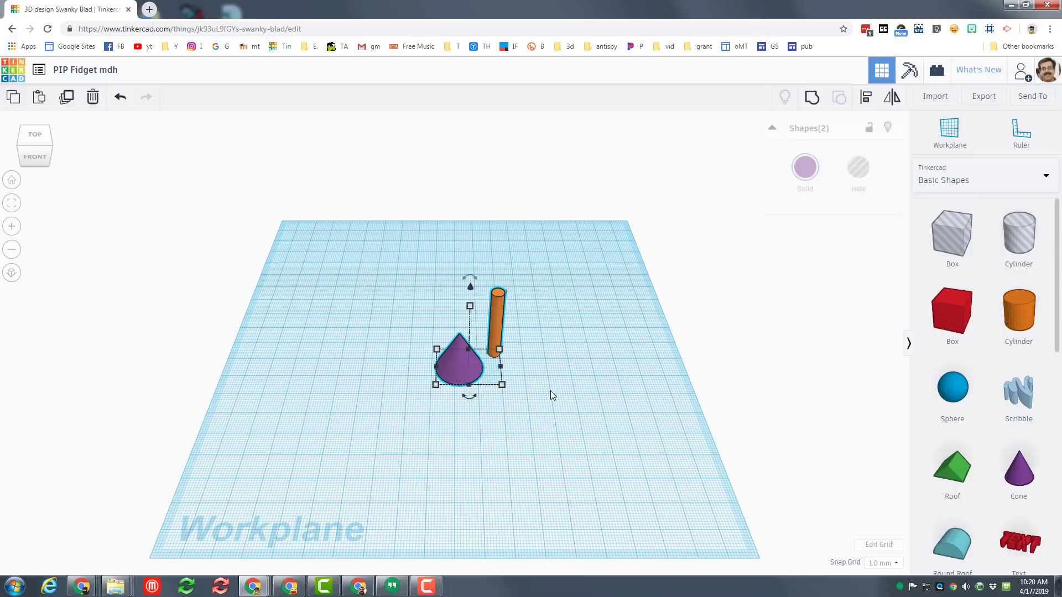
pyautogui.click(866, 98)
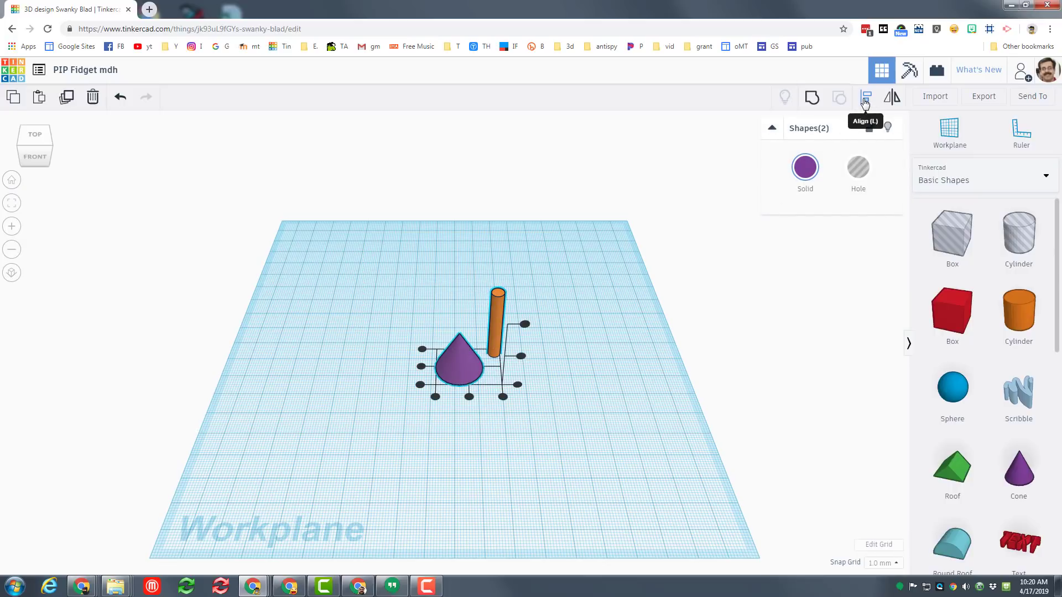
pyautogui.click(19, 146)
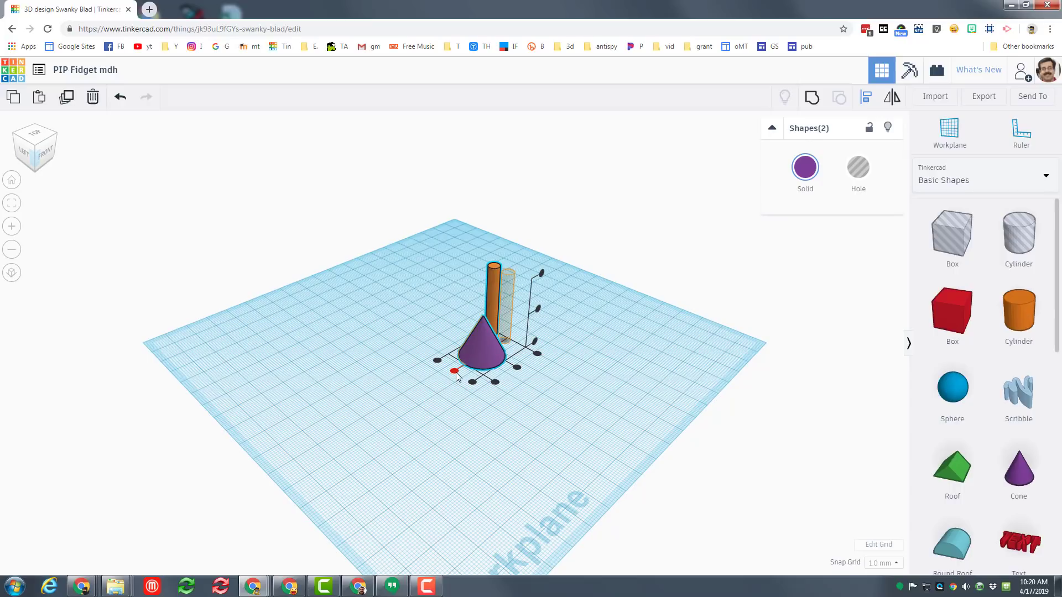
pyautogui.click(454, 372)
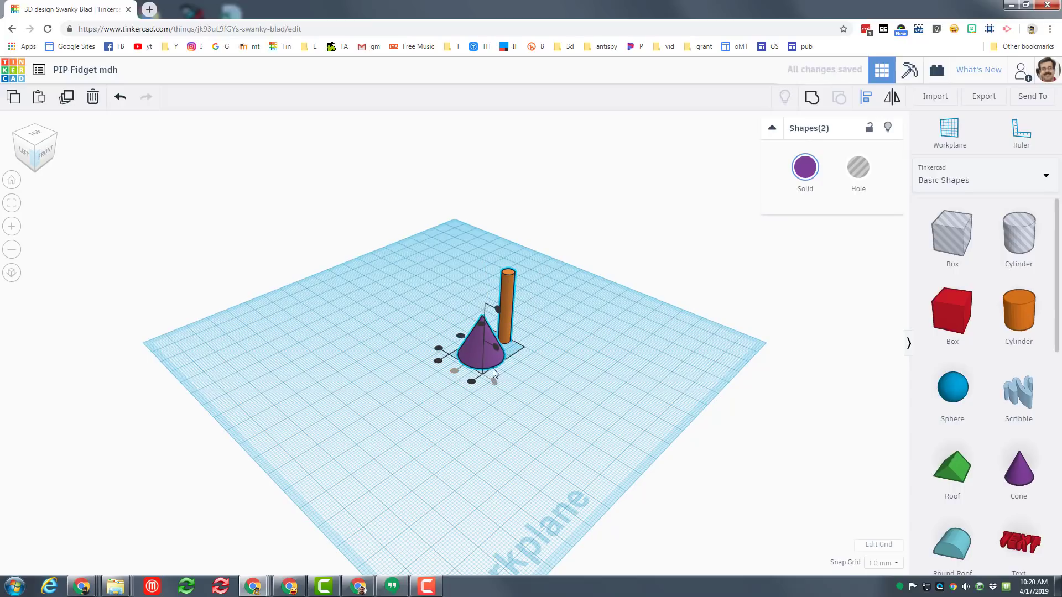
pyautogui.click(461, 337)
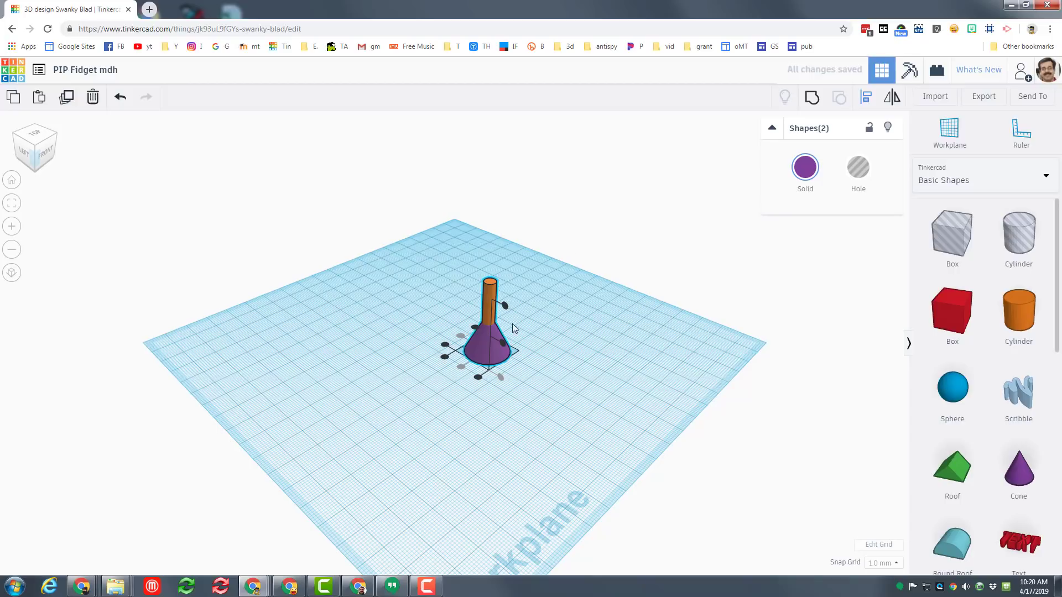
# Set the snap grid to 5.0 mm and raise the cylinder about 10 mm above the workplane
pyautogui.click(883, 563)
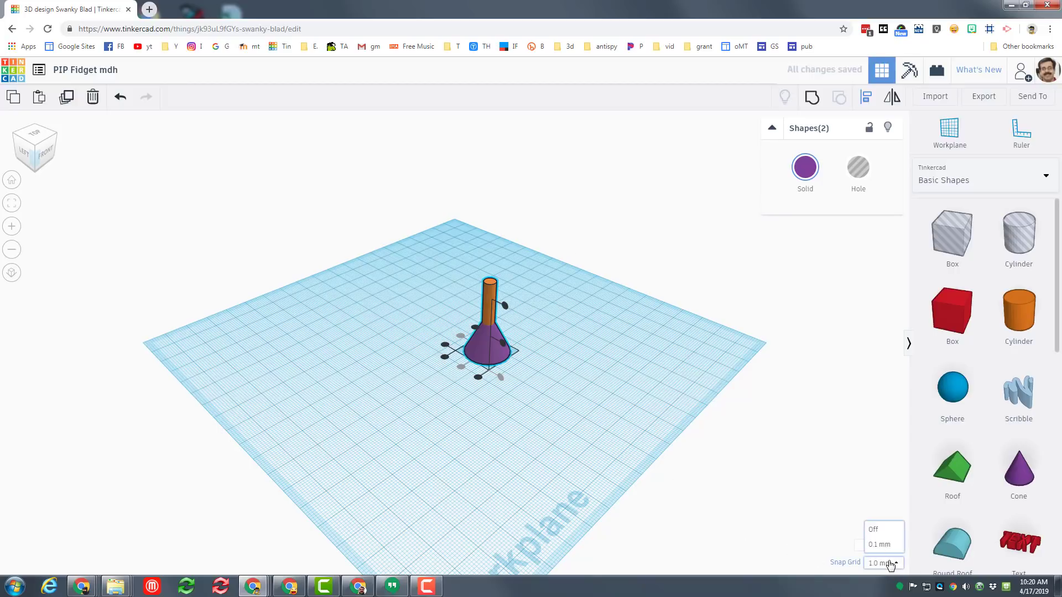
pyautogui.click(873, 545)
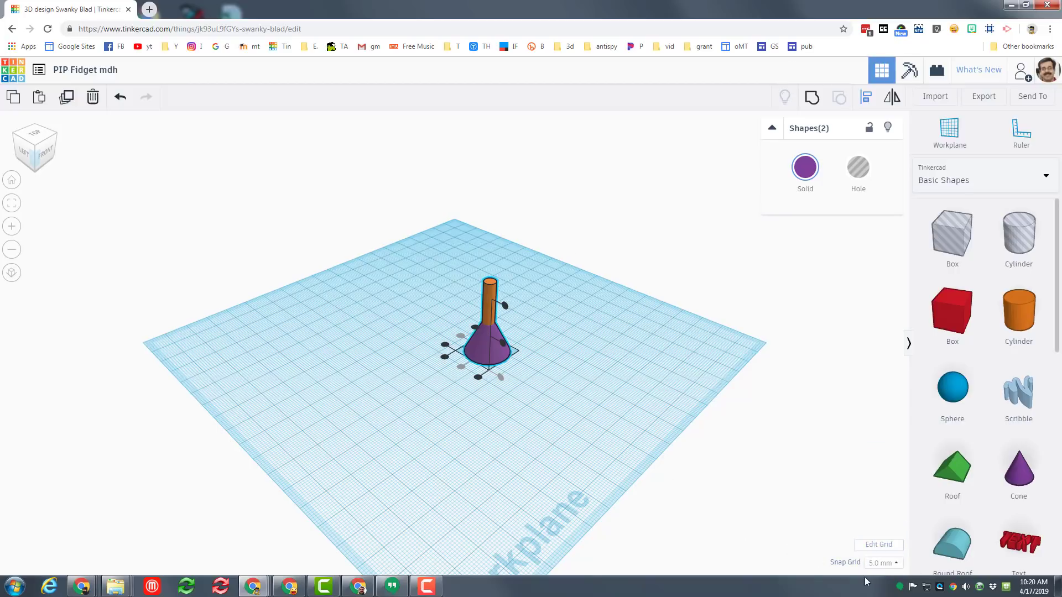
pyautogui.click(487, 305)
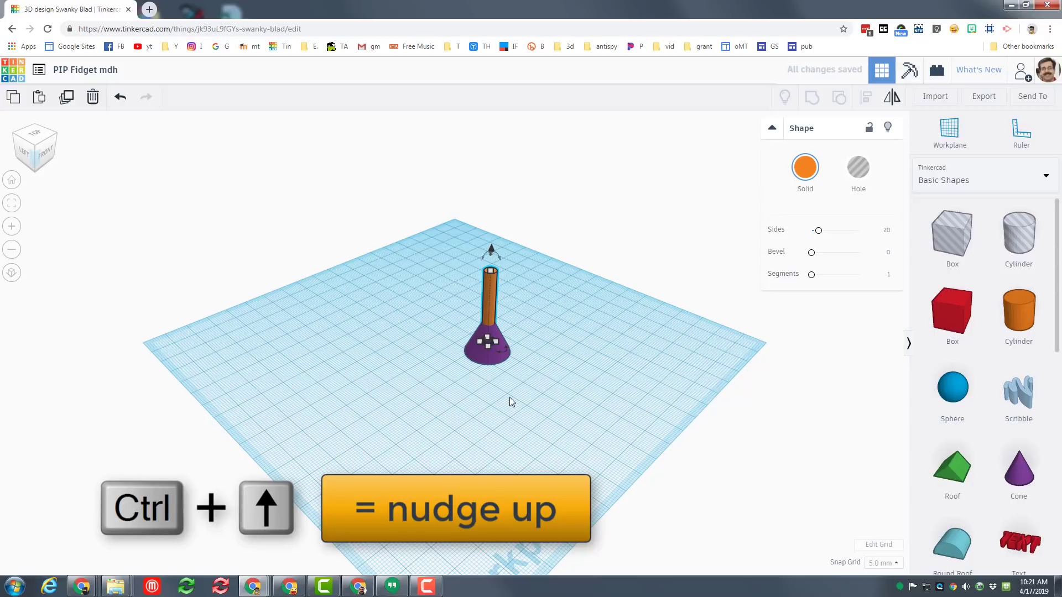
pyautogui.hotkey('ctrl', 'Up')
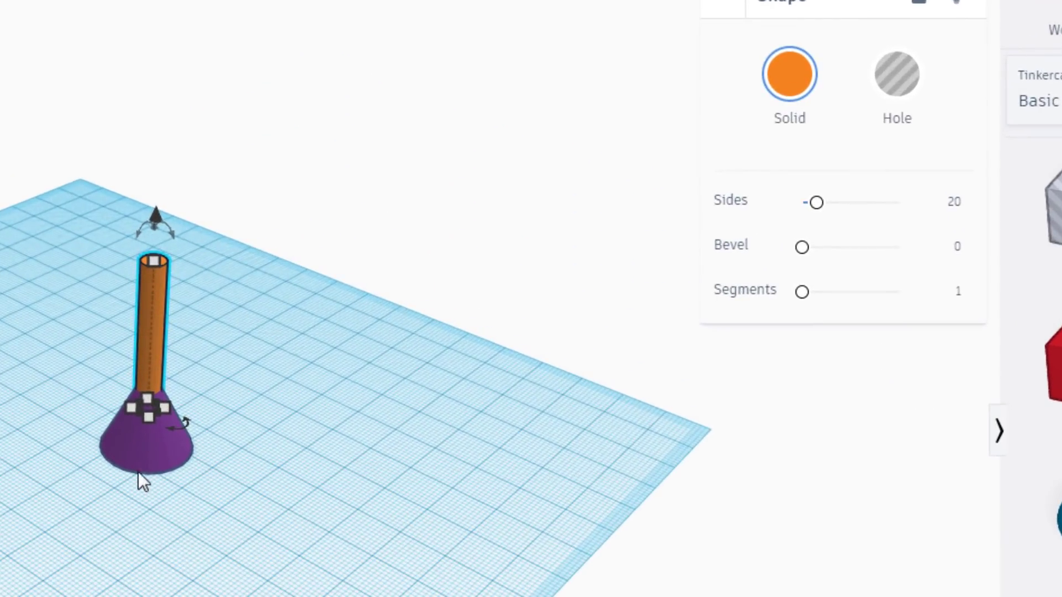
# Make the purple cone transparent, keeping its purple color
pyautogui.click(158, 452)
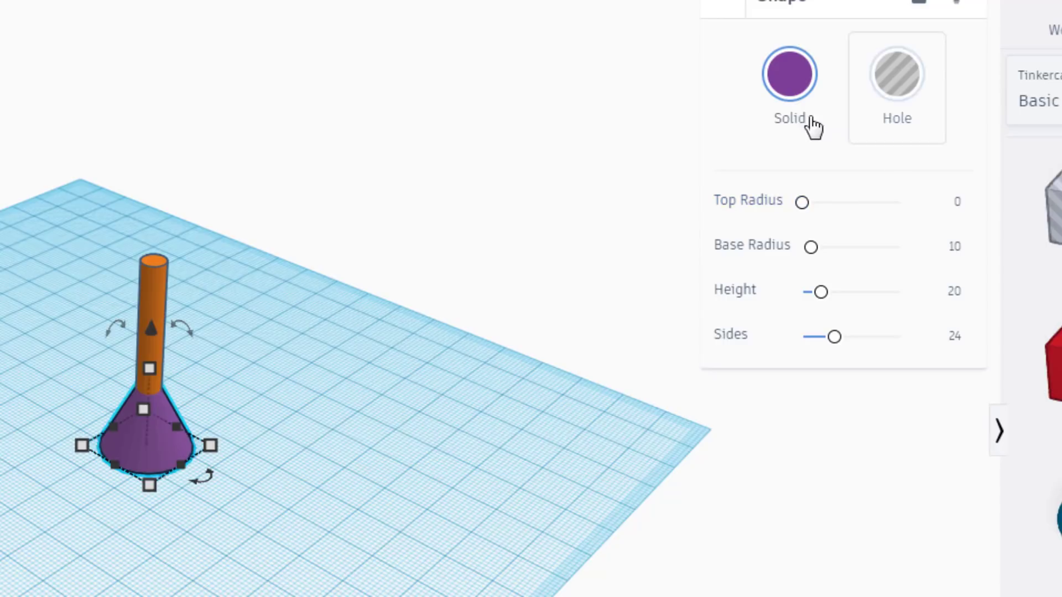
pyautogui.click(797, 88)
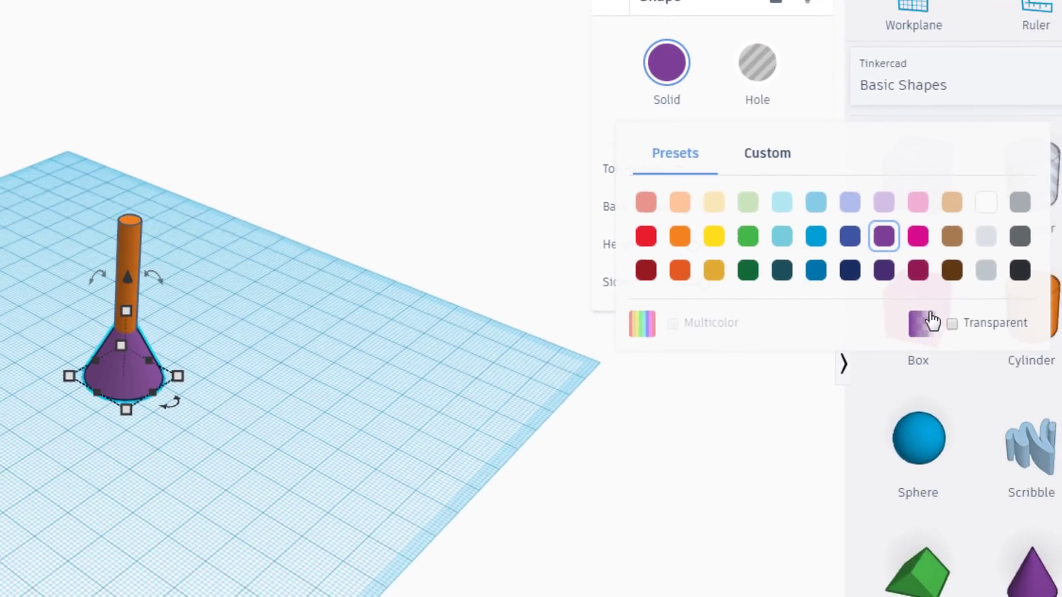
pyautogui.click(945, 321)
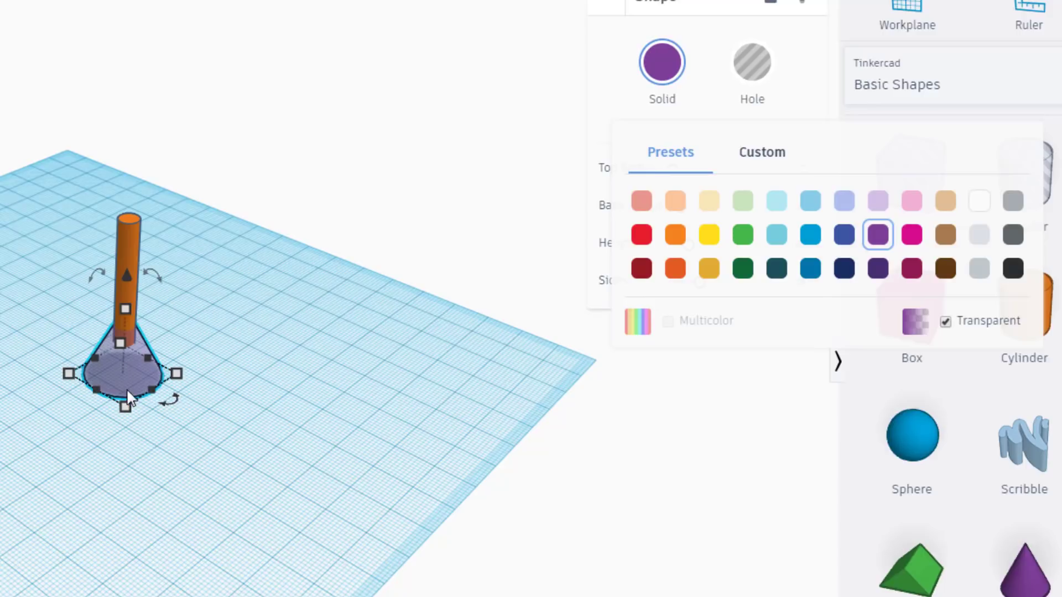
# Duplicate the transparent cone and raise the copy about 35 mm, over the cylinder's upper end
pyautogui.moveTo(127, 386); pyautogui.dragTo(165, 333, button='middle')
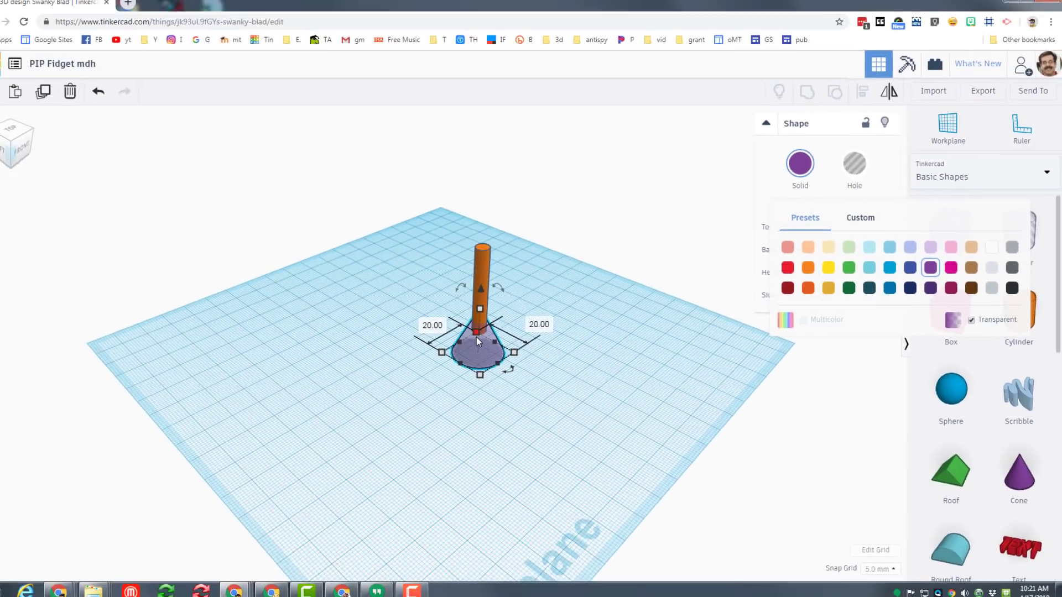
pyautogui.hotkey('ctrl', 'd')
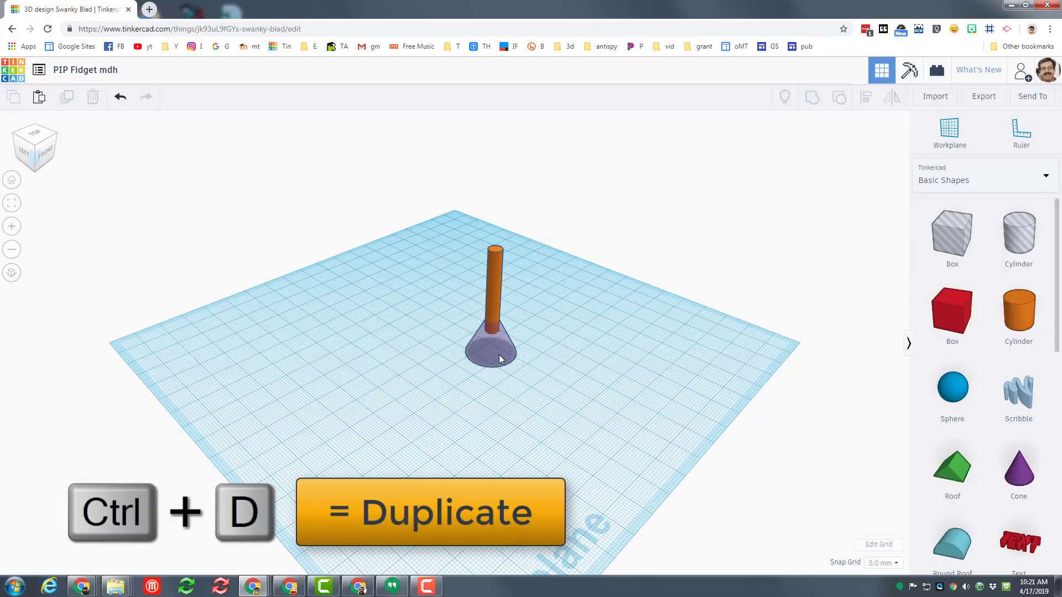
pyautogui.click(500, 359)
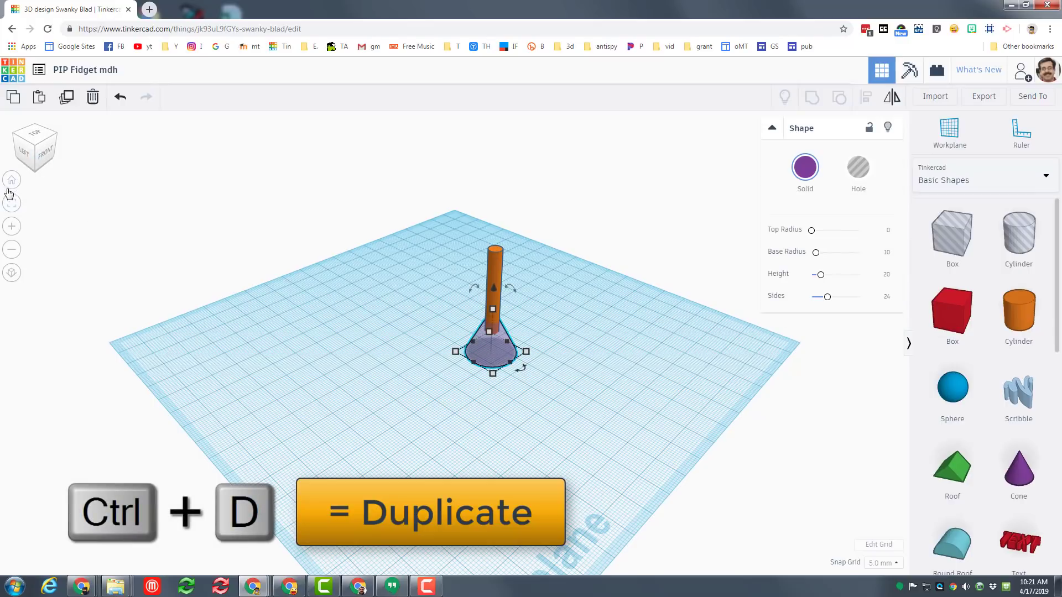
pyautogui.click(66, 98)
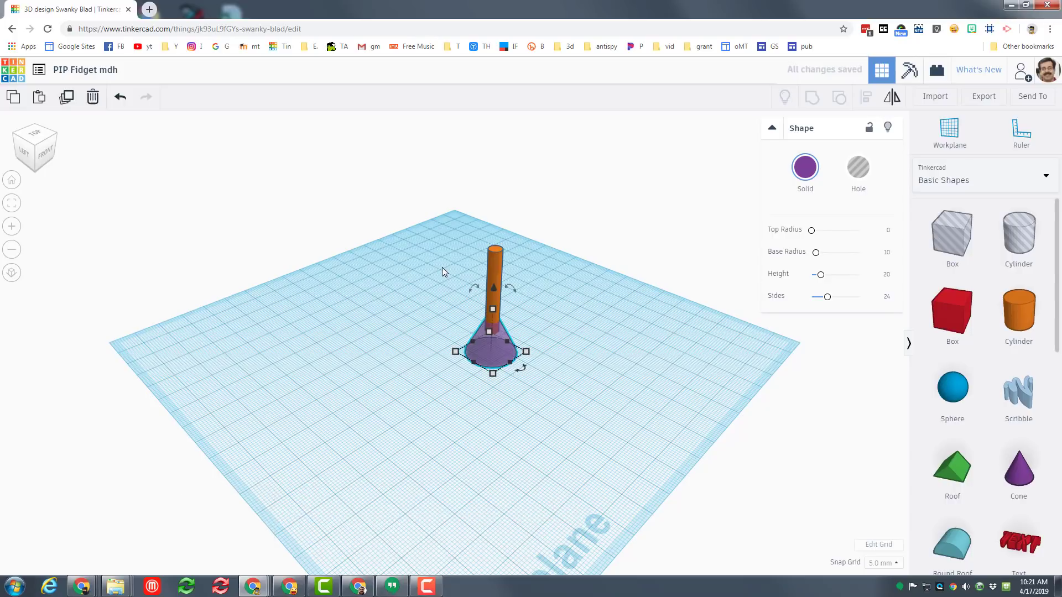
pyautogui.hotkey('ctrl', 'Up')
pyautogui.hotkey('ctrl', 'Up')
pyautogui.hotkey('ctrl', 'Up')
pyautogui.hotkey('ctrl', 'Up')
pyautogui.hotkey('ctrl', 'Up')
pyautogui.hotkey('ctrl', 'Up')
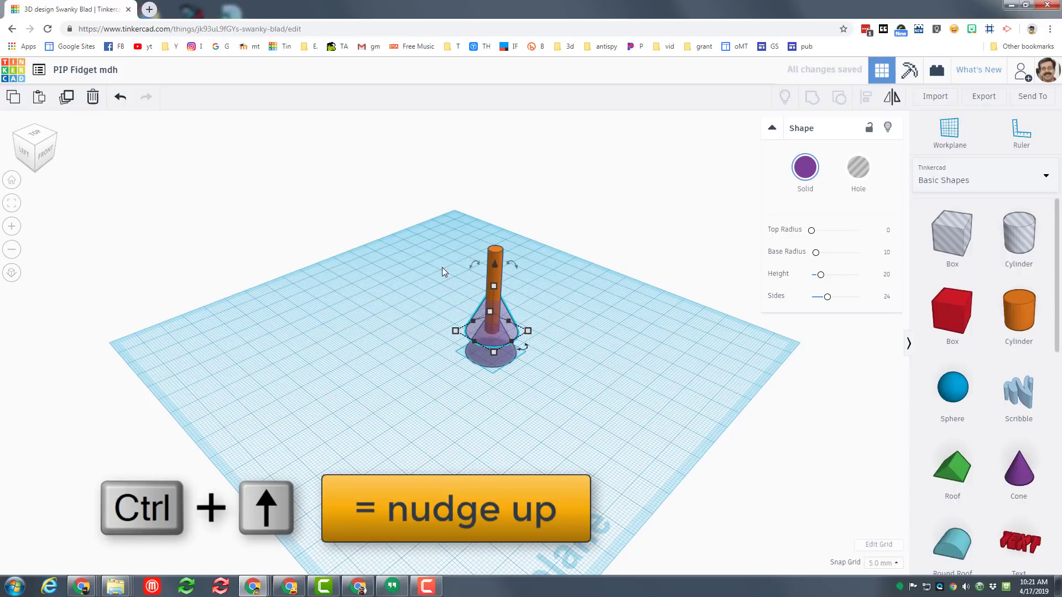
pyautogui.hotkey('ctrl', 'Up')
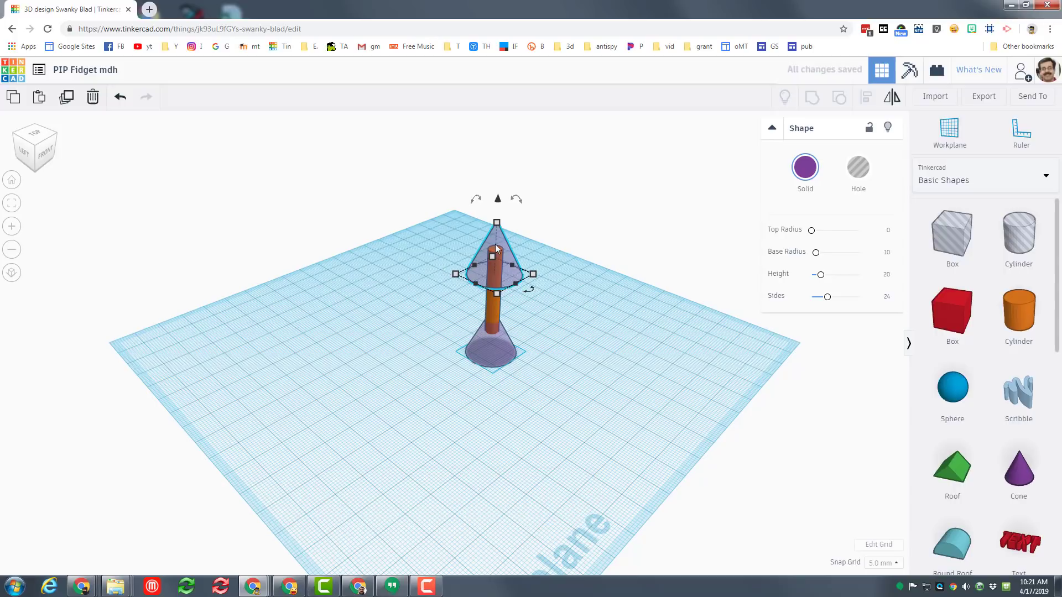
# Mirror the upper cone vertically, and group both cones with the cylinder into one shape
pyautogui.click(891, 98)
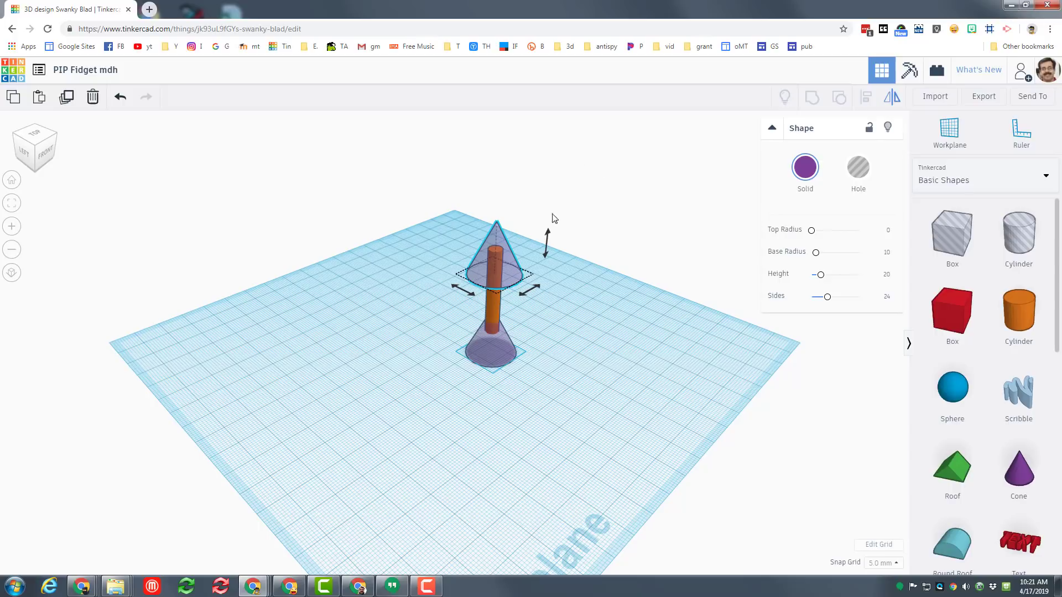
pyautogui.click(544, 252)
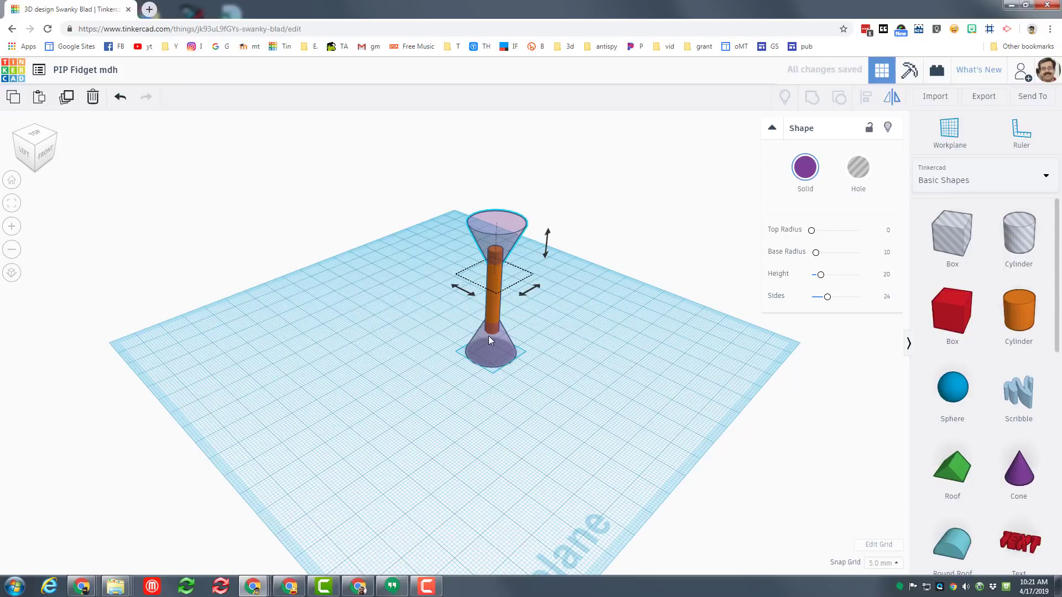
pyautogui.moveTo(435, 205); pyautogui.dragTo(542, 382)
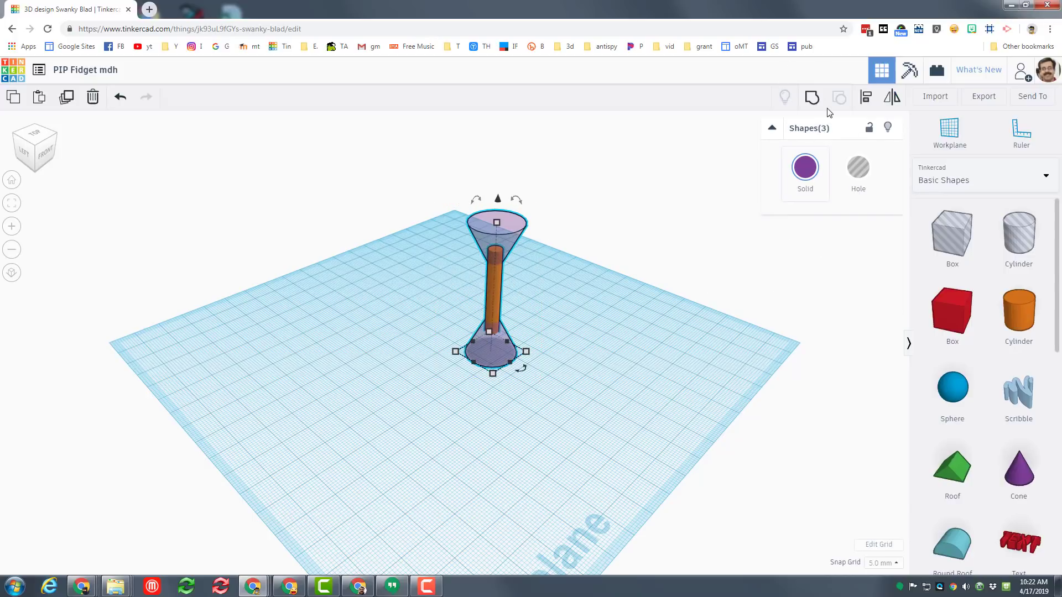
pyautogui.click(813, 99)
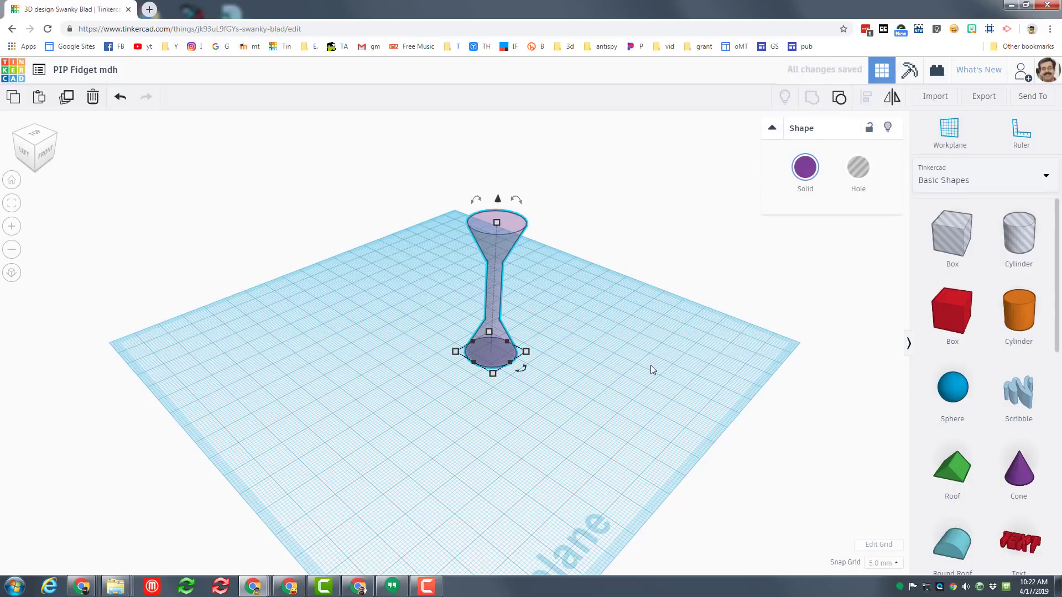
# Recolor the grouped spindle yellow and turn off its transparency
pyautogui.click(805, 167)
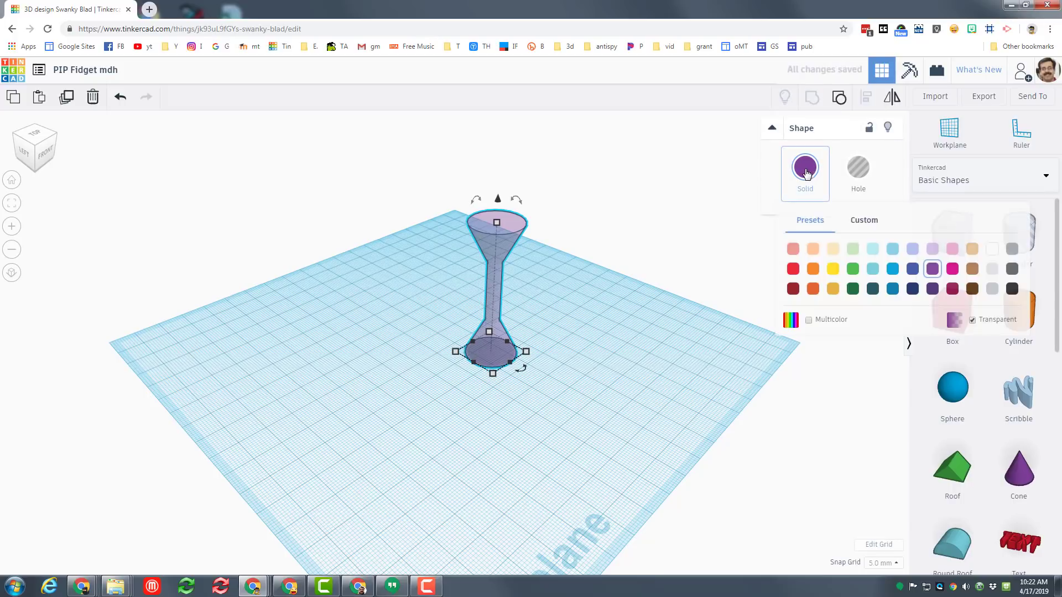
pyautogui.click(834, 270)
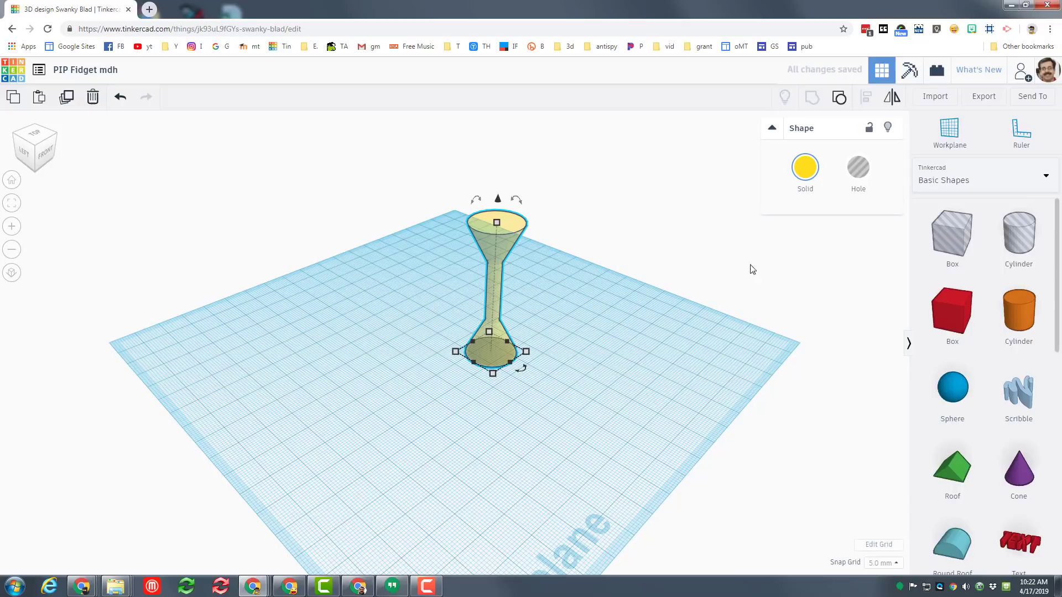
pyautogui.click(805, 167)
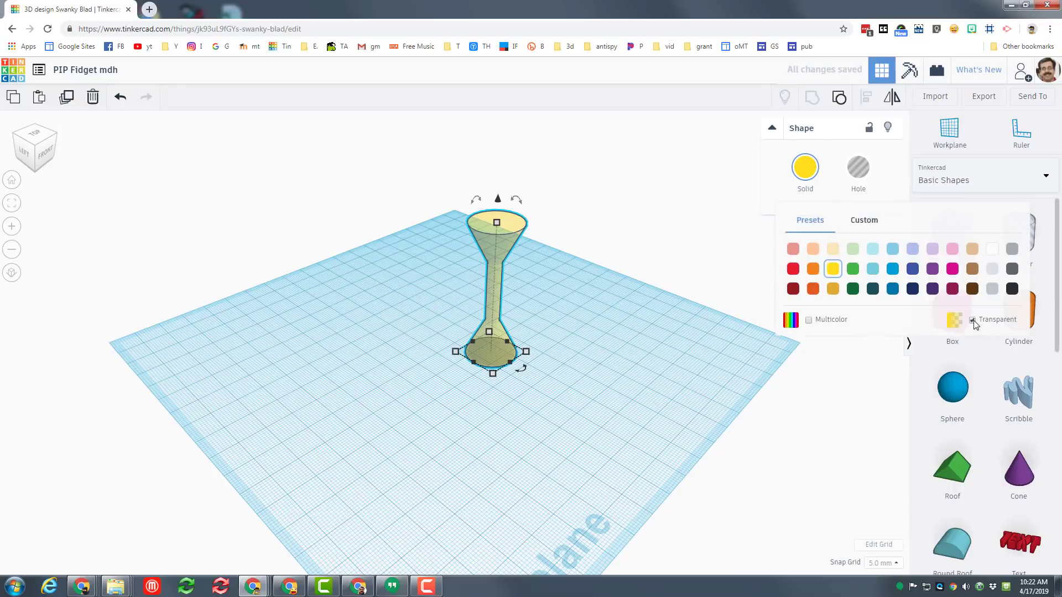
pyautogui.click(972, 321)
pyautogui.click(593, 386)
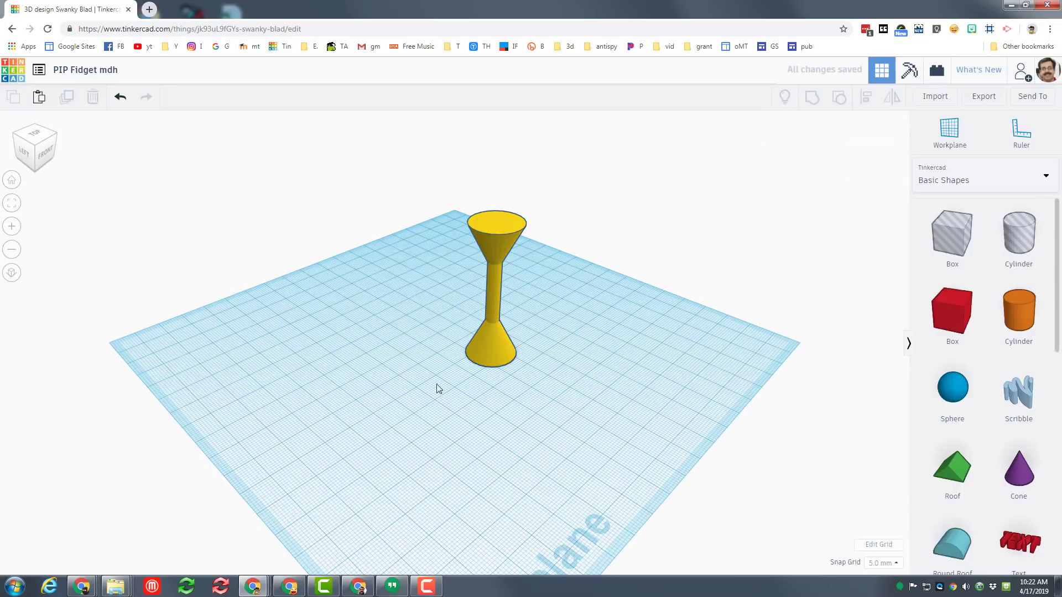
# Add an orange cylinder beside the spindle and scale it uniformly to a 30 mm diameter
pyautogui.moveTo(439, 389); pyautogui.dragTo(595, 371, button='right')
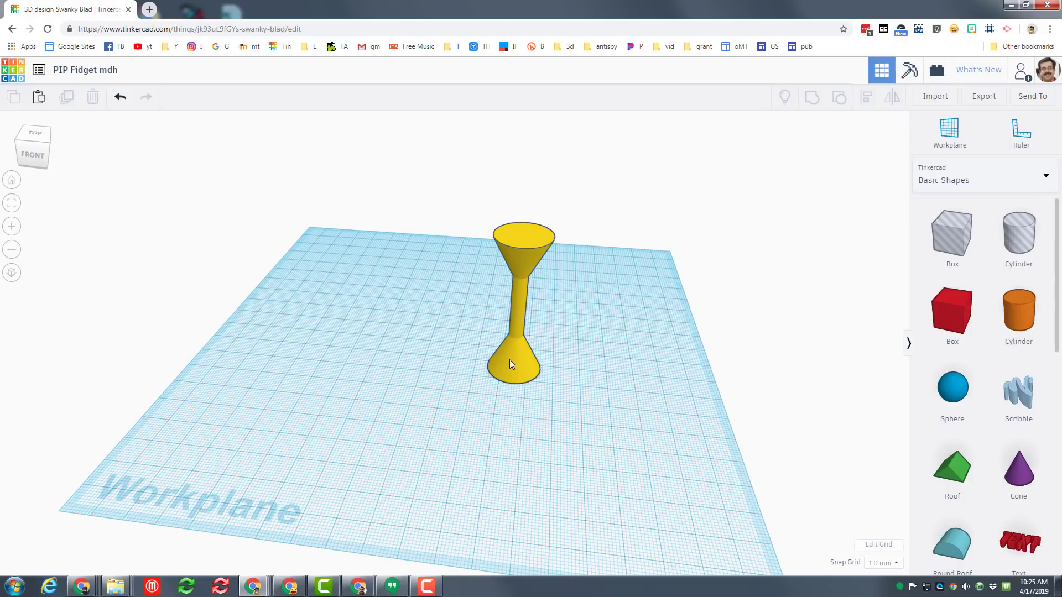
pyautogui.moveTo(1016, 316); pyautogui.dragTo(230, 396)
pyautogui.click(228, 393)
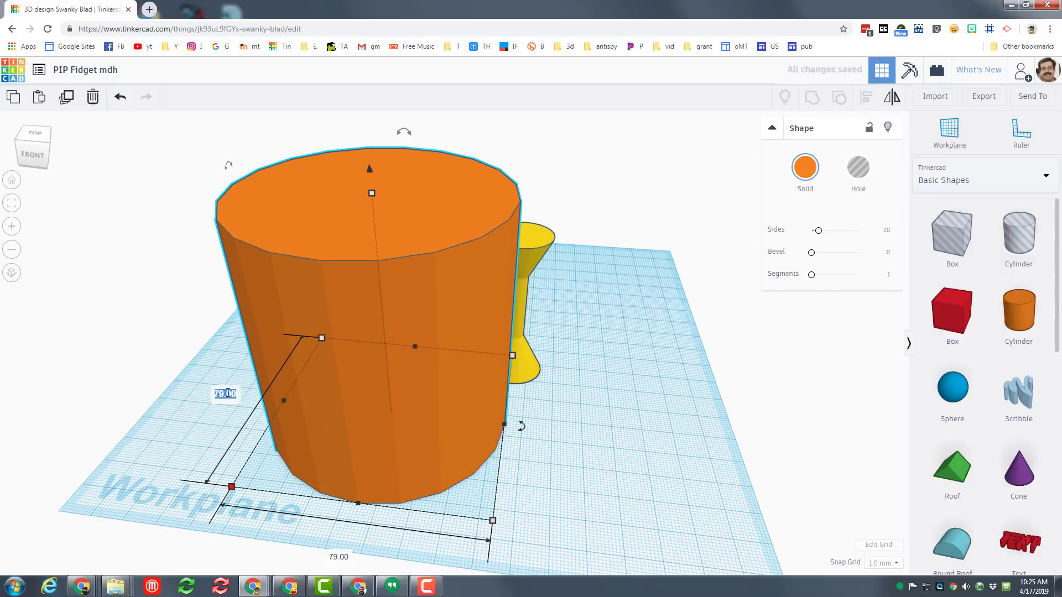
pyautogui.write('30')
pyautogui.press('Return')
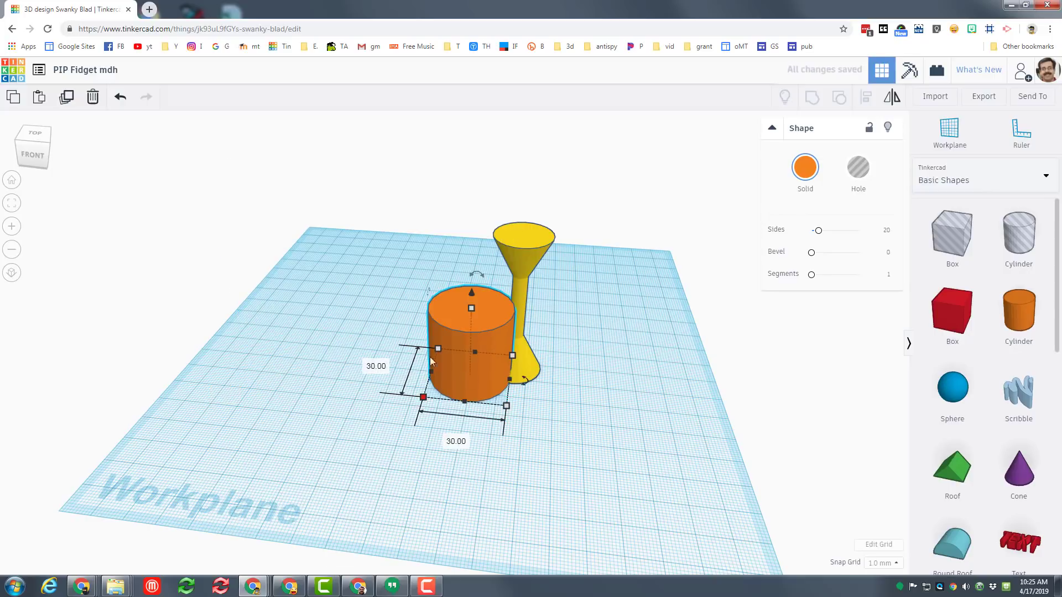
# Center the orange cylinder and the yellow spindle on each other in both horizontal directions
pyautogui.moveTo(375, 271); pyautogui.dragTo(611, 472)
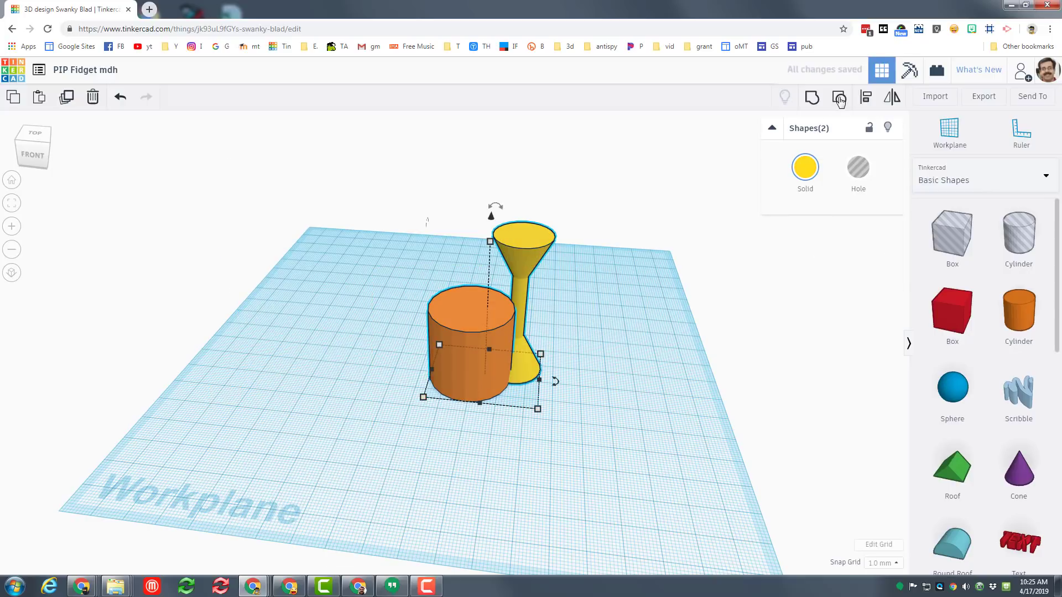
pyautogui.click(867, 97)
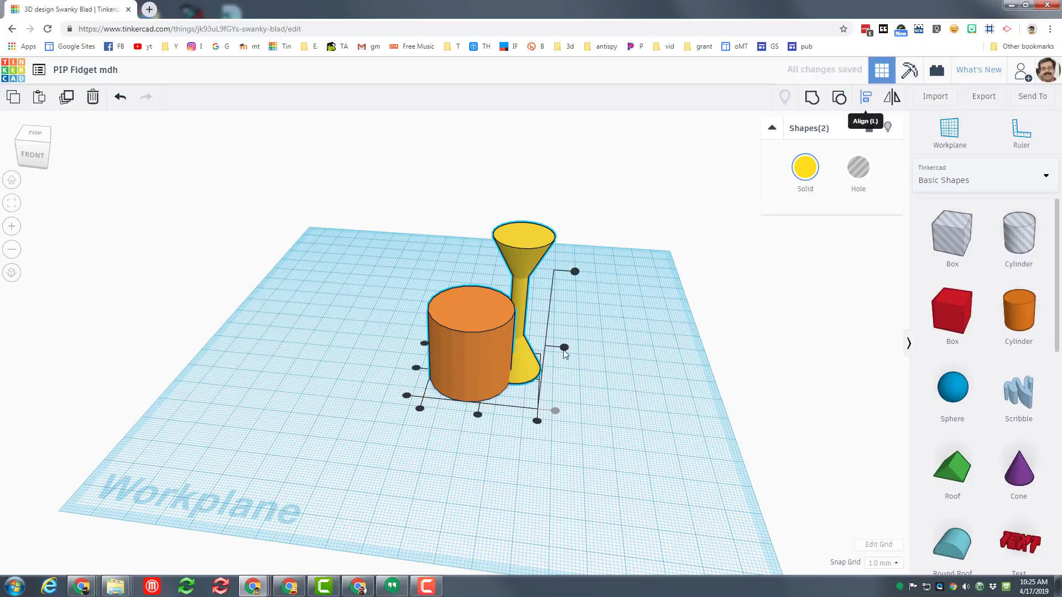
pyautogui.click(478, 415)
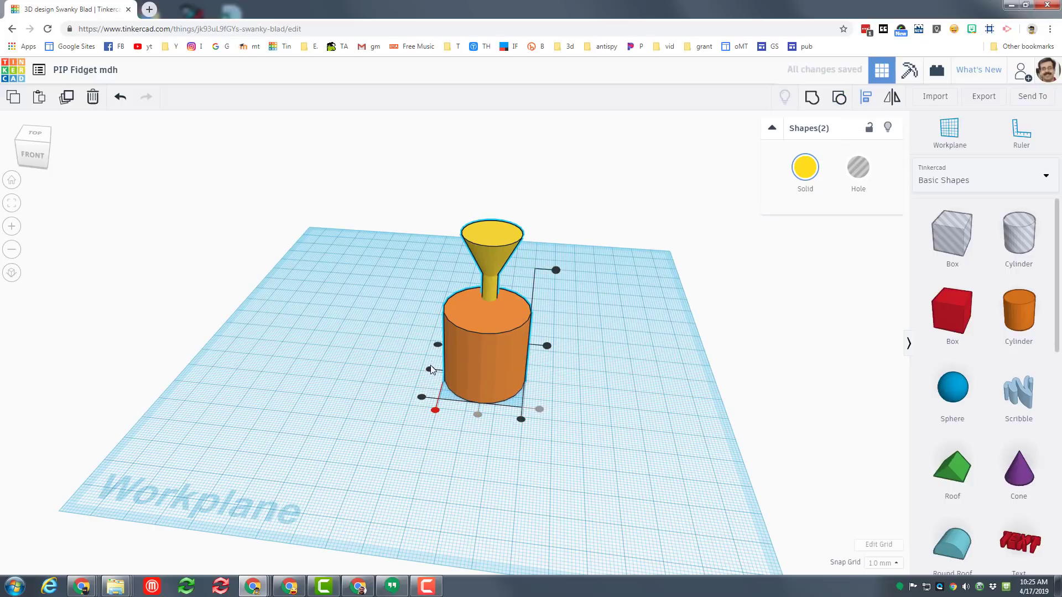
pyautogui.click(431, 373)
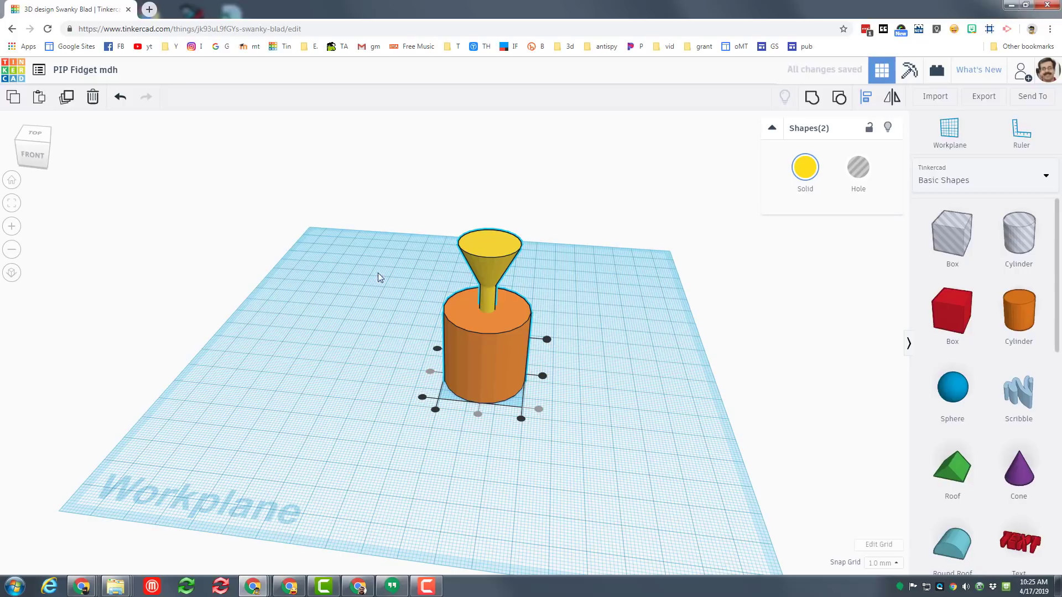
pyautogui.click(529, 443)
pyautogui.moveTo(619, 487); pyautogui.dragTo(443, 223)
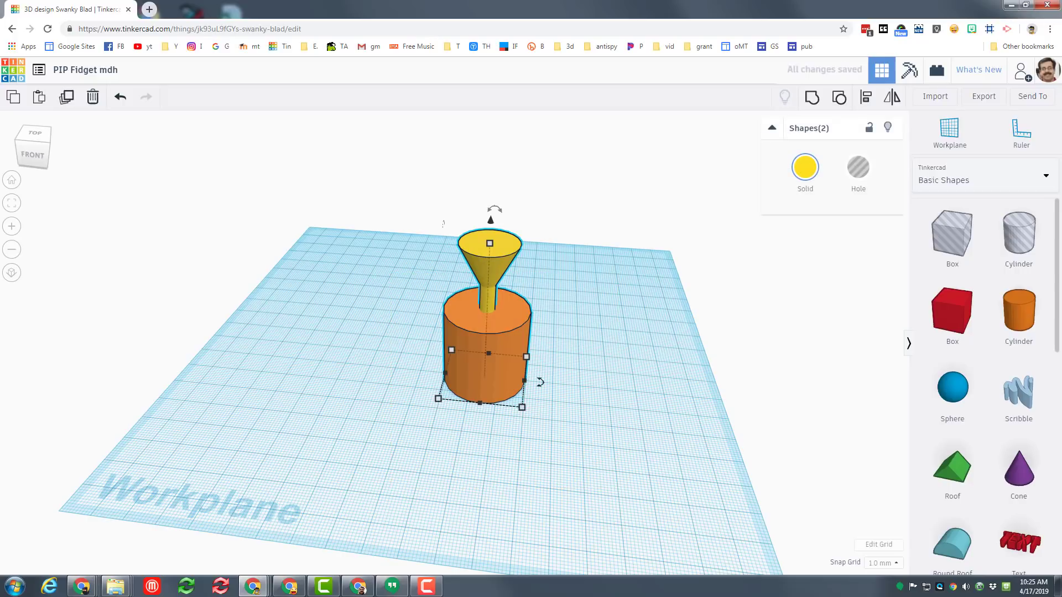
pyautogui.click(48, 146)
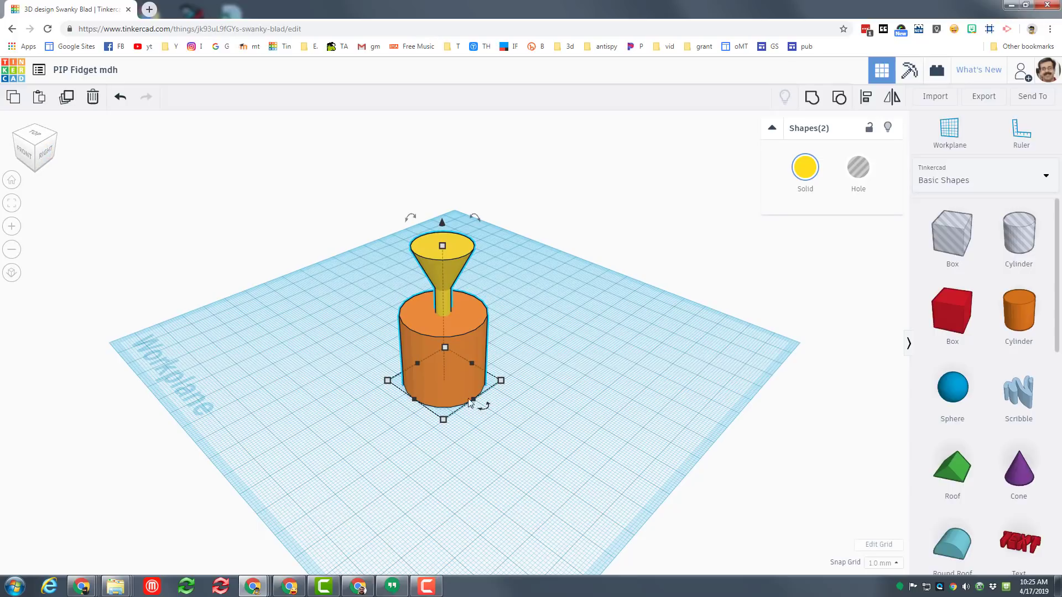
# Set the orange cylinder's height to 55 mm to match the spindle, and hide the cylinder
pyautogui.click(469, 401)
pyautogui.click(434, 314)
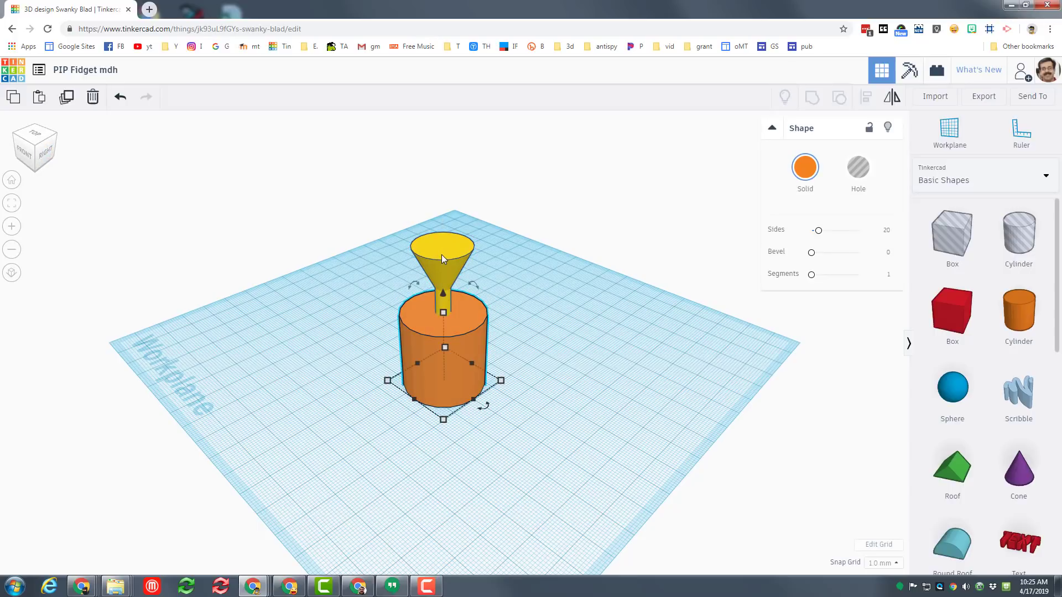
pyautogui.click(442, 254)
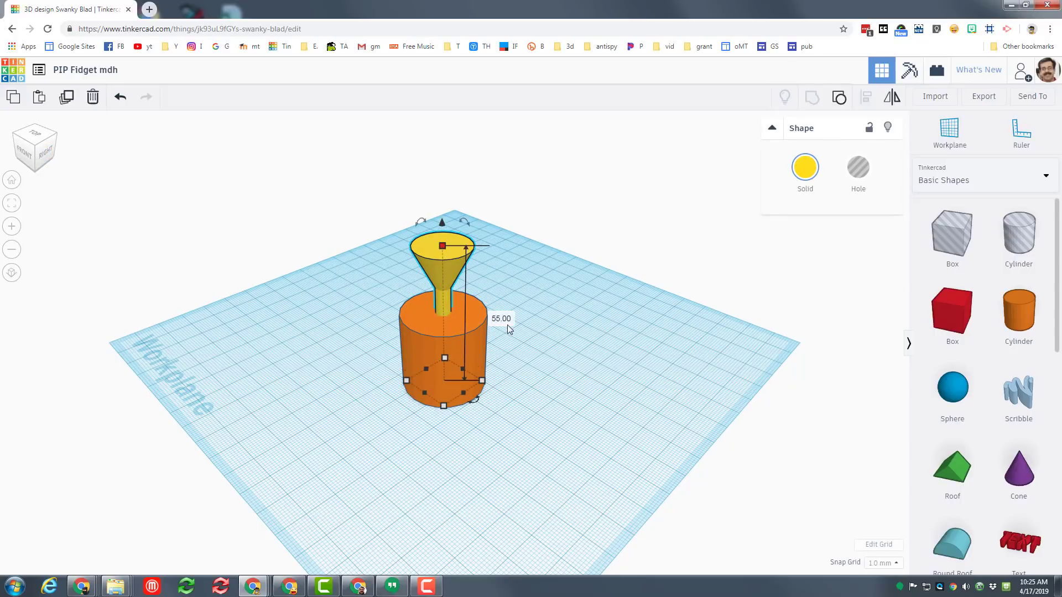
pyautogui.click(427, 335)
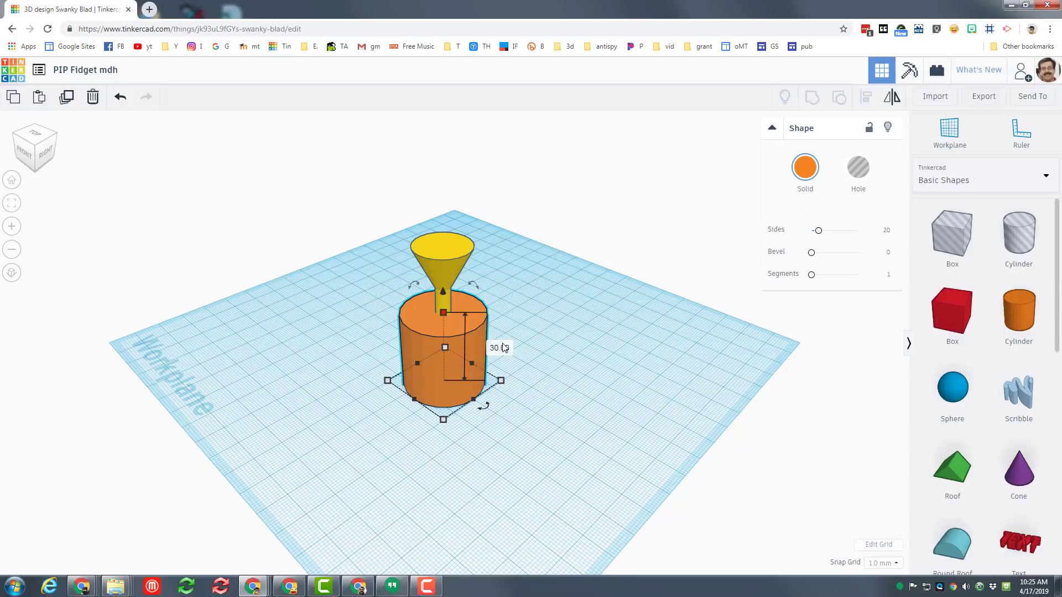
pyautogui.click(503, 345)
pyautogui.write('5')
pyautogui.press('Return')
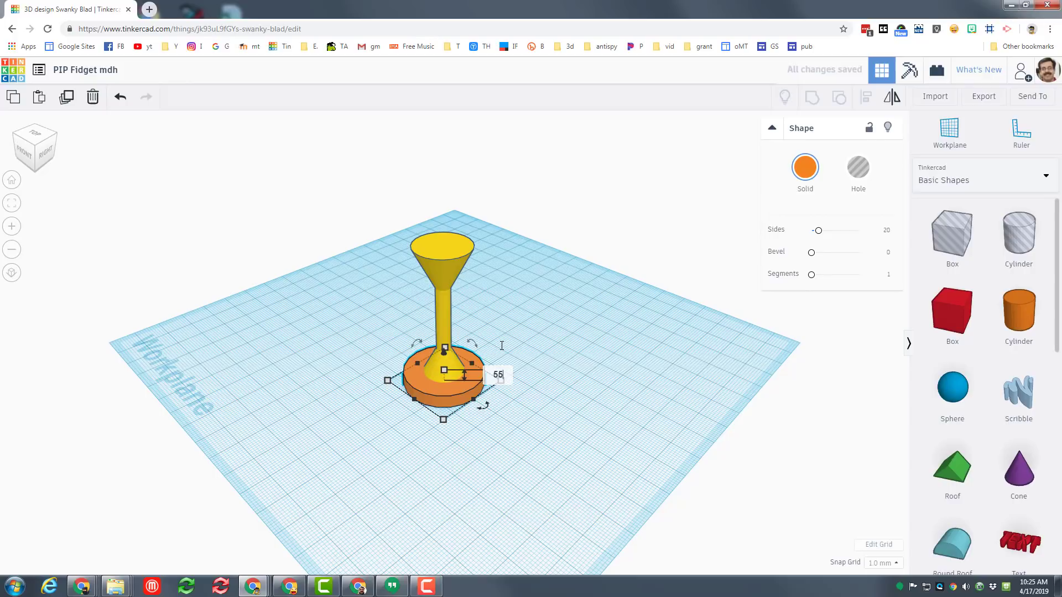
pyautogui.press('Return')
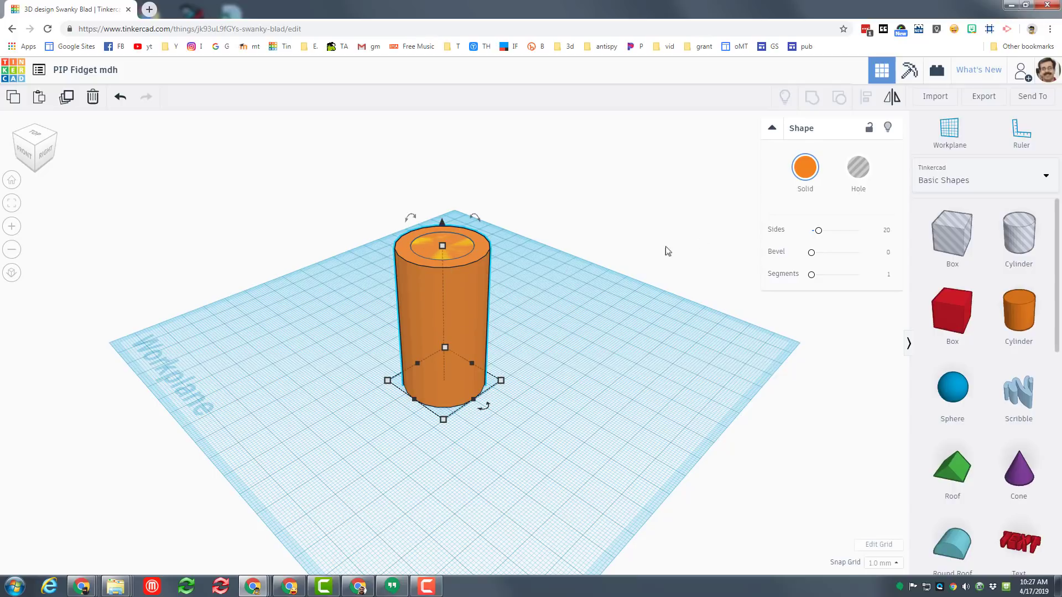
pyautogui.click(887, 128)
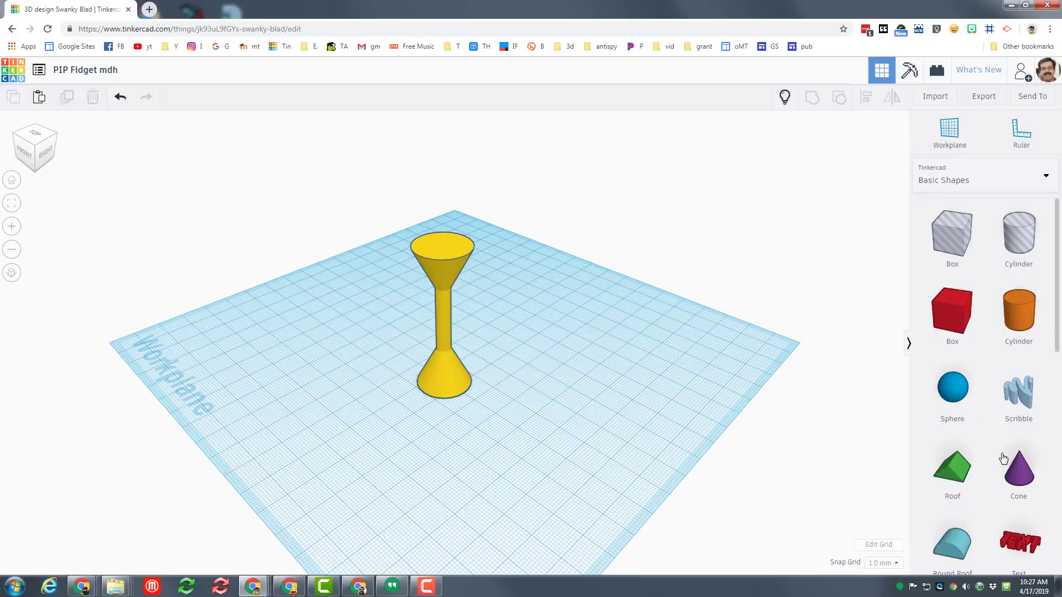
# Add a purple cone beside the spindle and scale it uniformly to a 24 mm base diameter
pyautogui.moveTo(1019, 469); pyautogui.dragTo(409, 402)
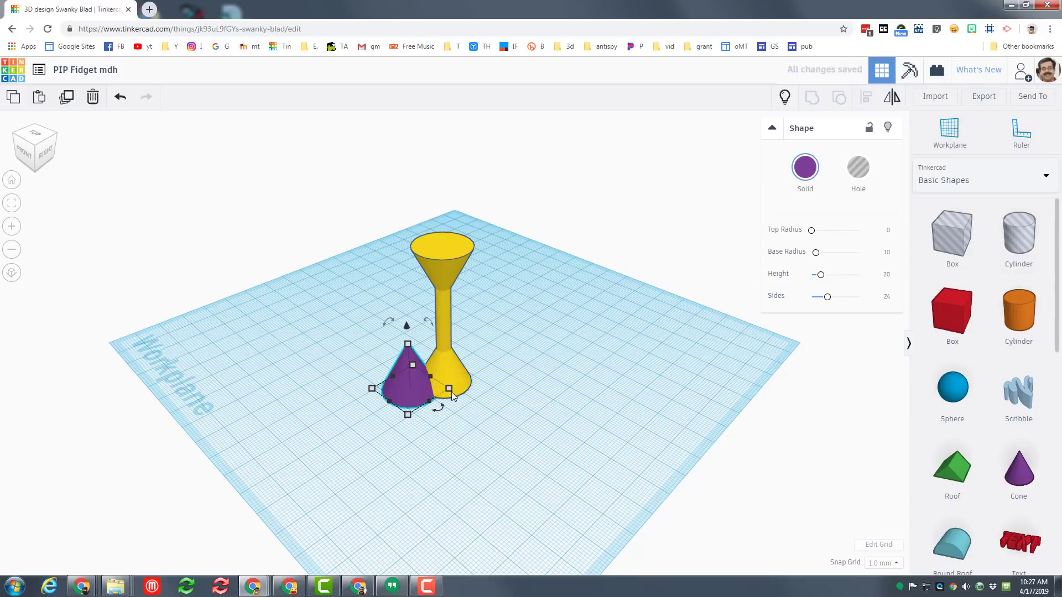
pyautogui.moveTo(450, 390); pyautogui.dragTo(477, 396)
pyautogui.click(502, 436)
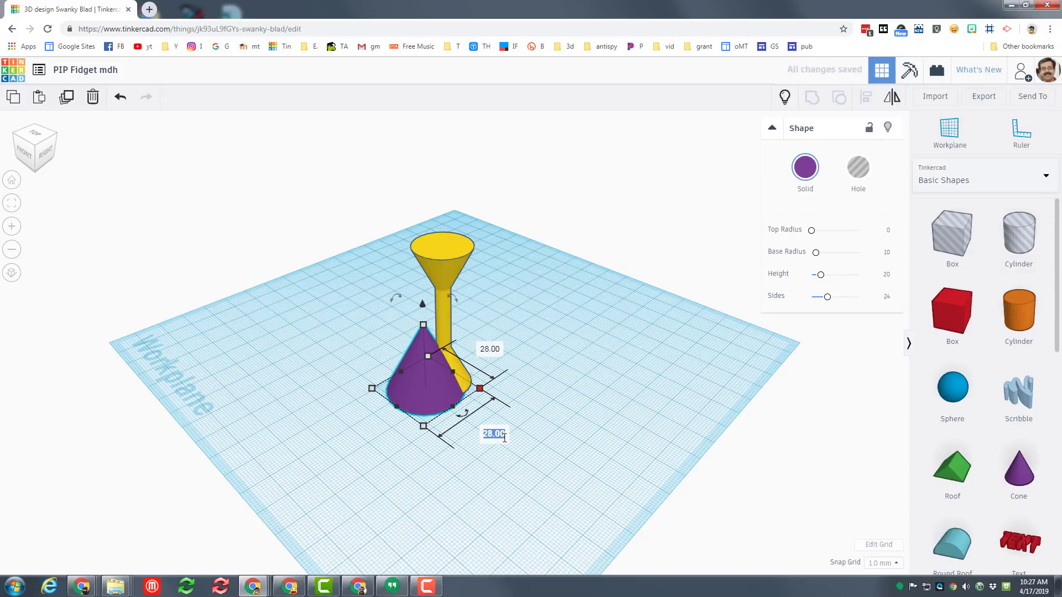
pyautogui.write('24')
pyautogui.press('Return')
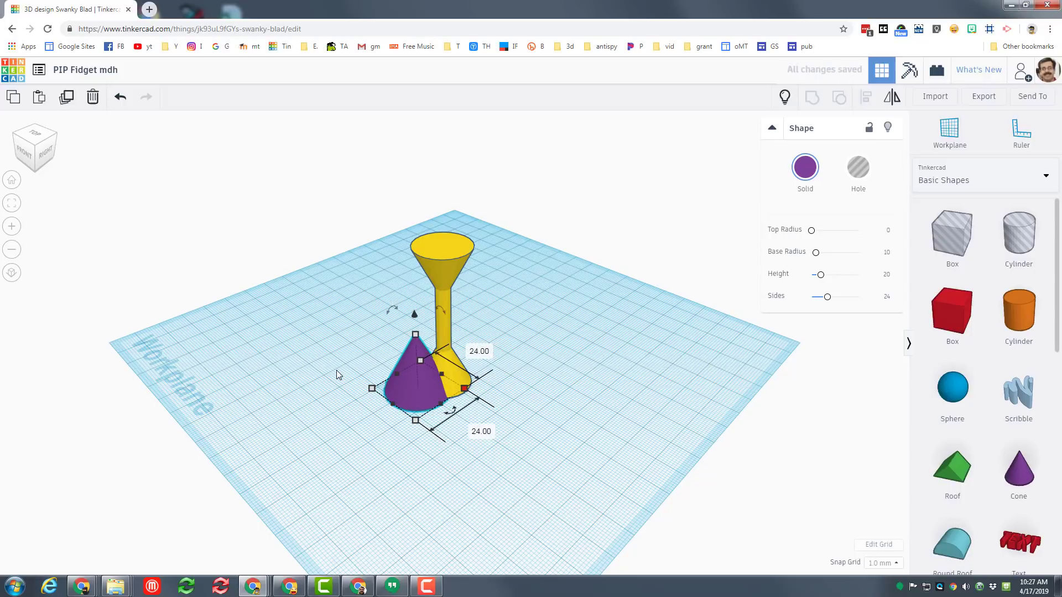
# Center the purple cone and the spindle on each other in both horizontal directions
pyautogui.moveTo(340, 334); pyautogui.dragTo(490, 435)
pyautogui.click(521, 431)
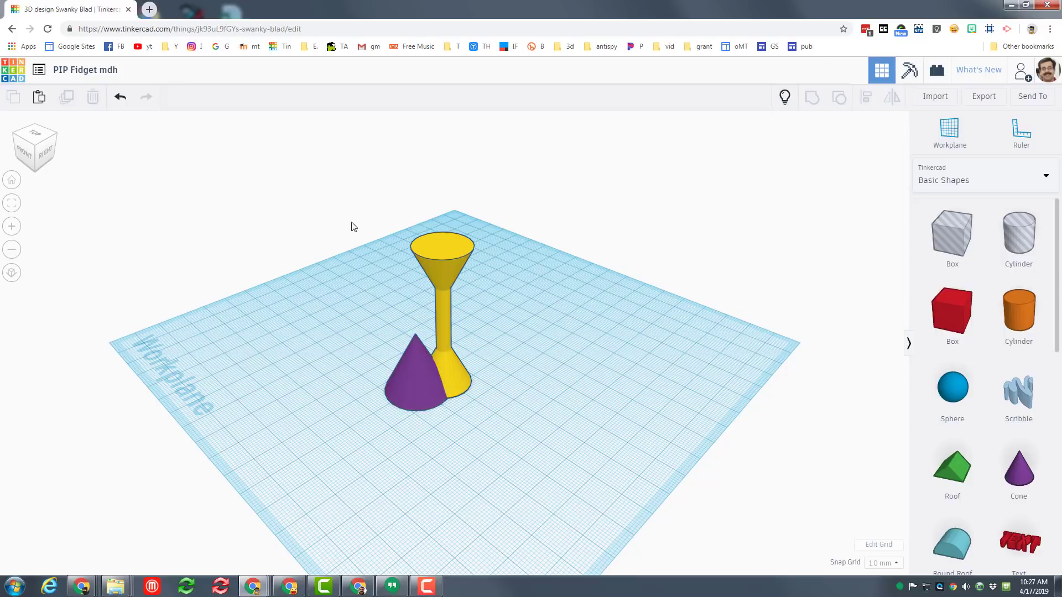
pyautogui.moveTo(353, 227); pyautogui.dragTo(502, 439)
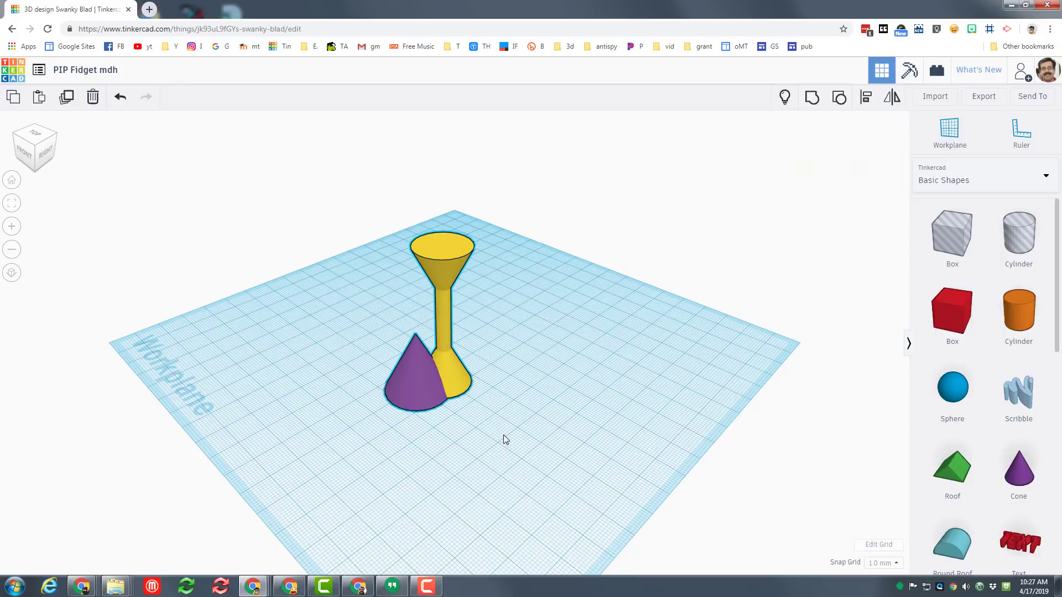
pyautogui.click(866, 101)
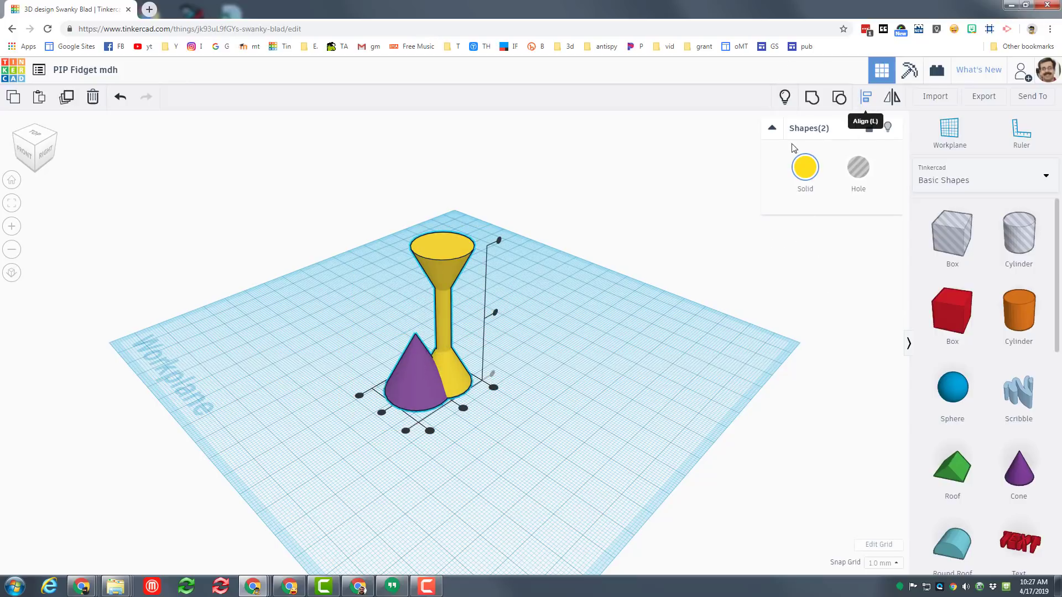
pyautogui.click(463, 409)
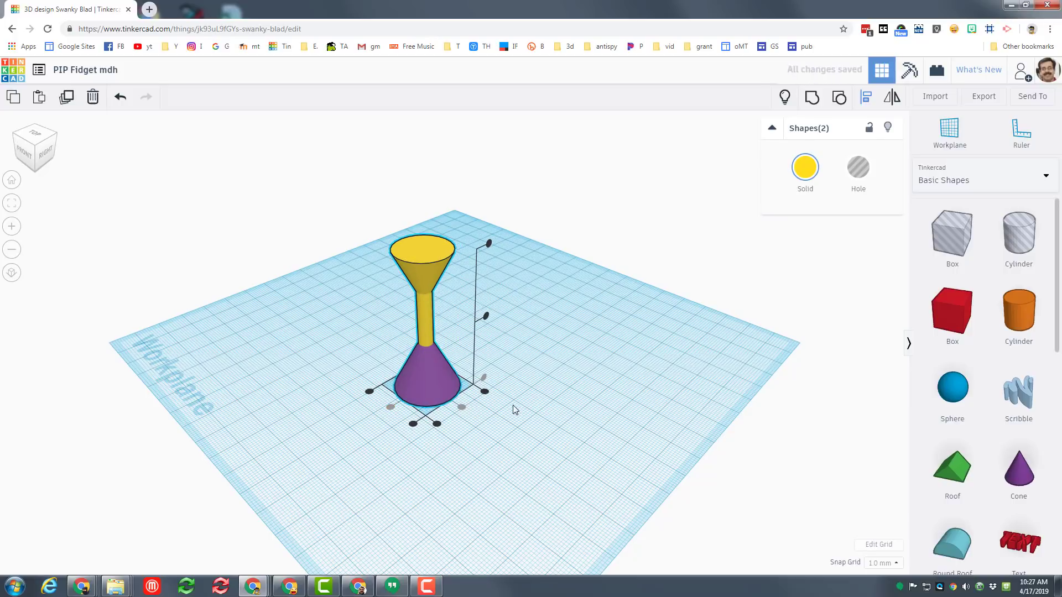
pyautogui.click(471, 400)
# Turn the purple cone around the spindle's base into a hole and duplicate it in place
pyautogui.click(446, 384)
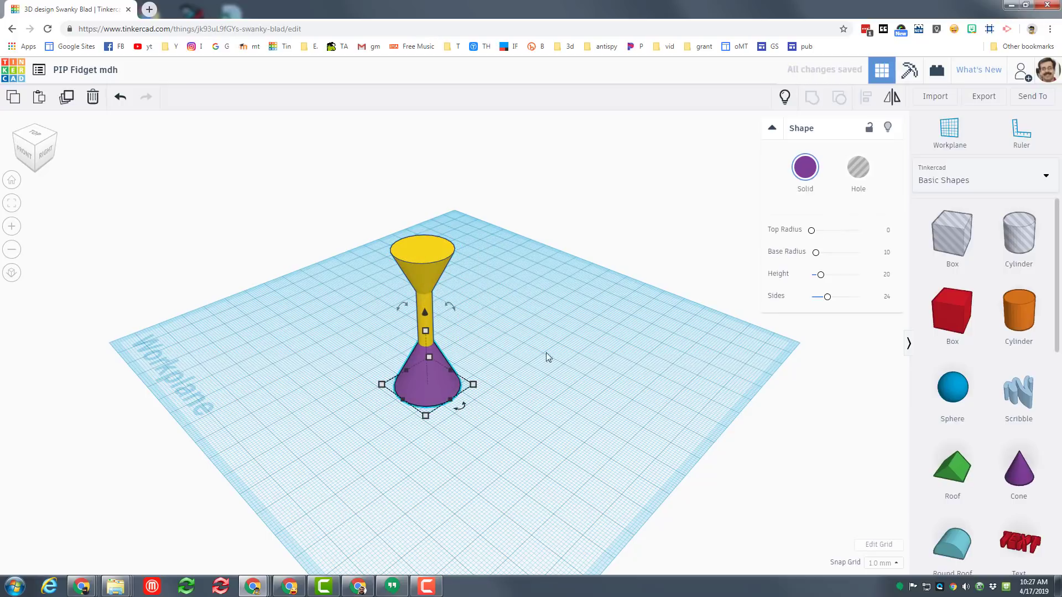
pyautogui.click(859, 178)
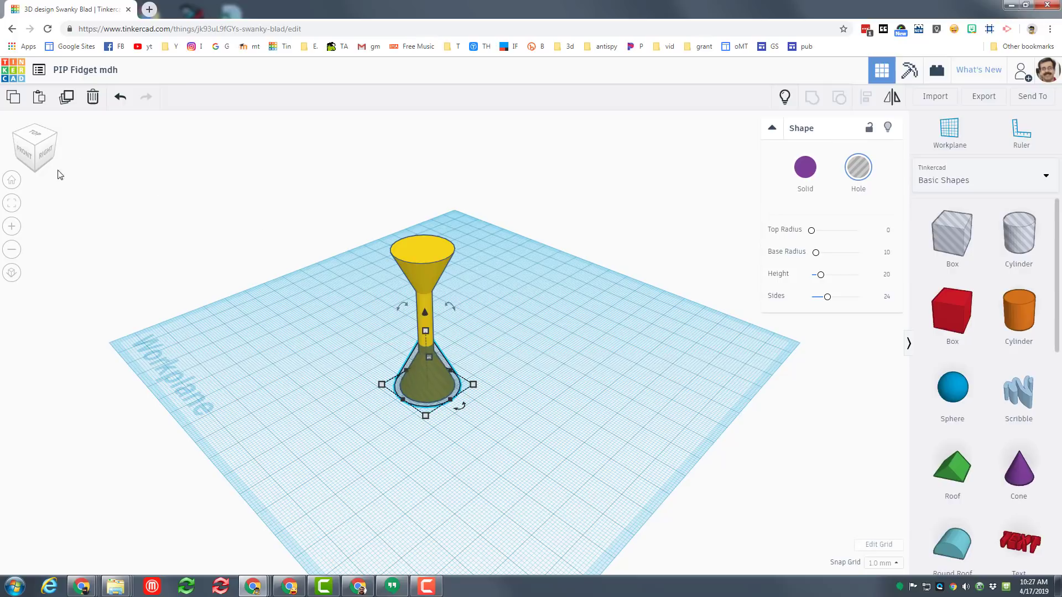
pyautogui.click(65, 99)
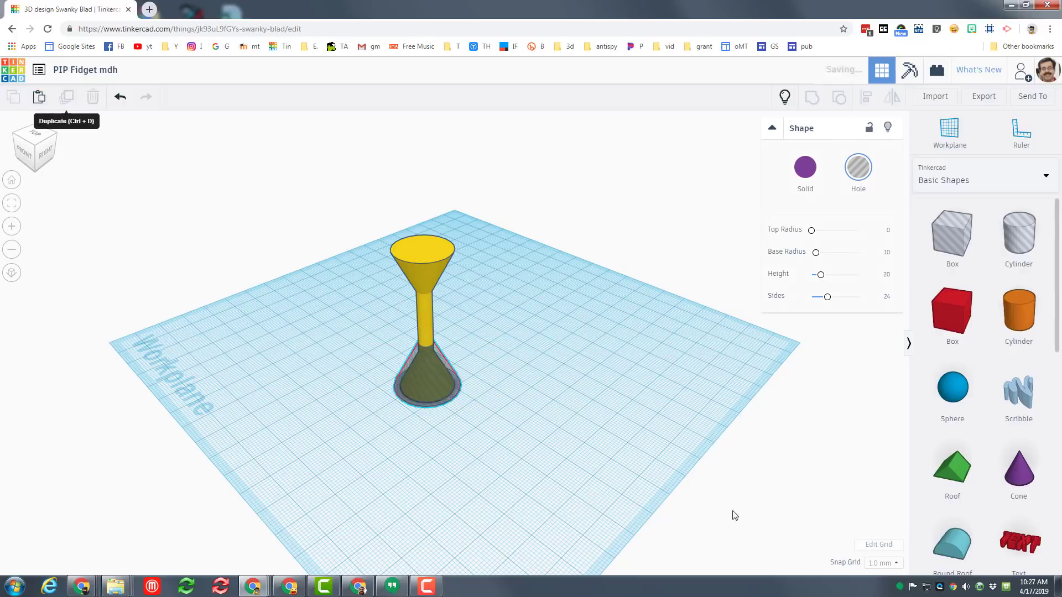
# Raise the duplicate hole cone with a 5.0 mm snap grid until its tip is just above the spindle's top, and mirror it vertically
pyautogui.click(881, 563)
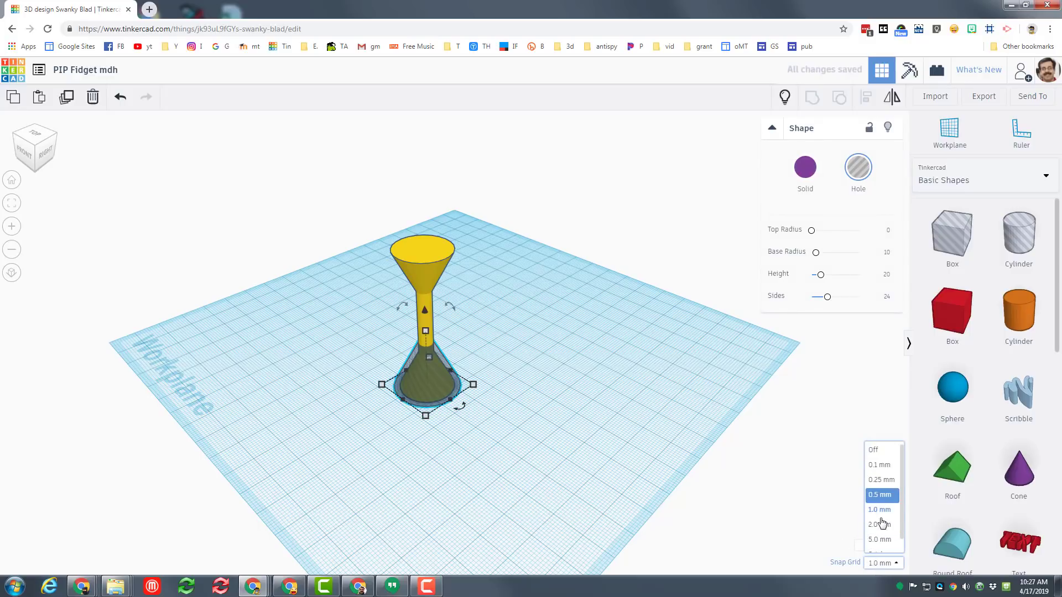
pyautogui.click(883, 540)
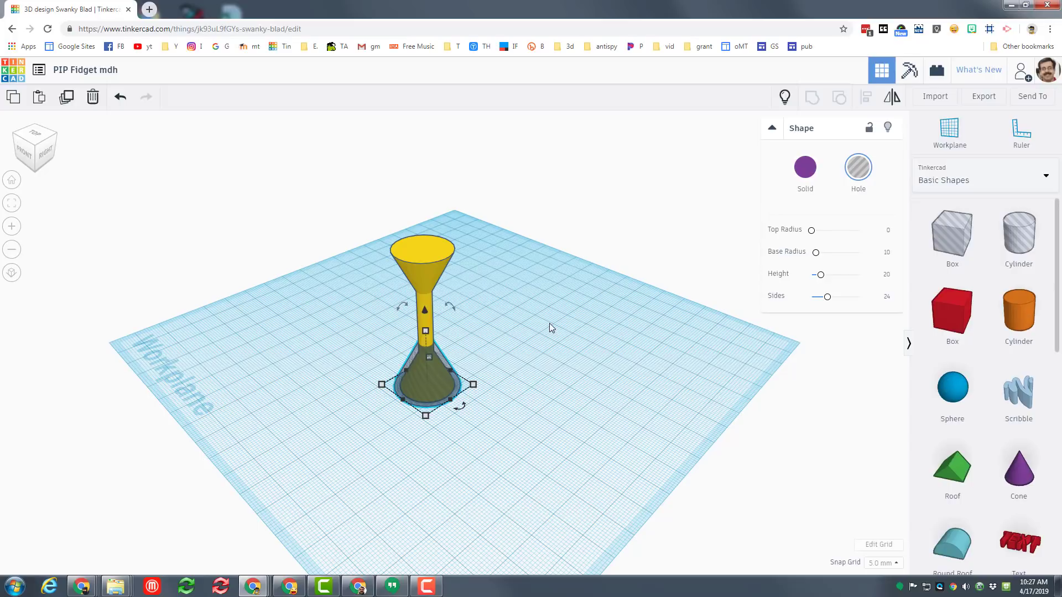
pyautogui.hotkey('ctrl', 'Up')
pyautogui.hotkey('ctrl', 'Up')
pyautogui.hotkey('ctrl', 'Up')
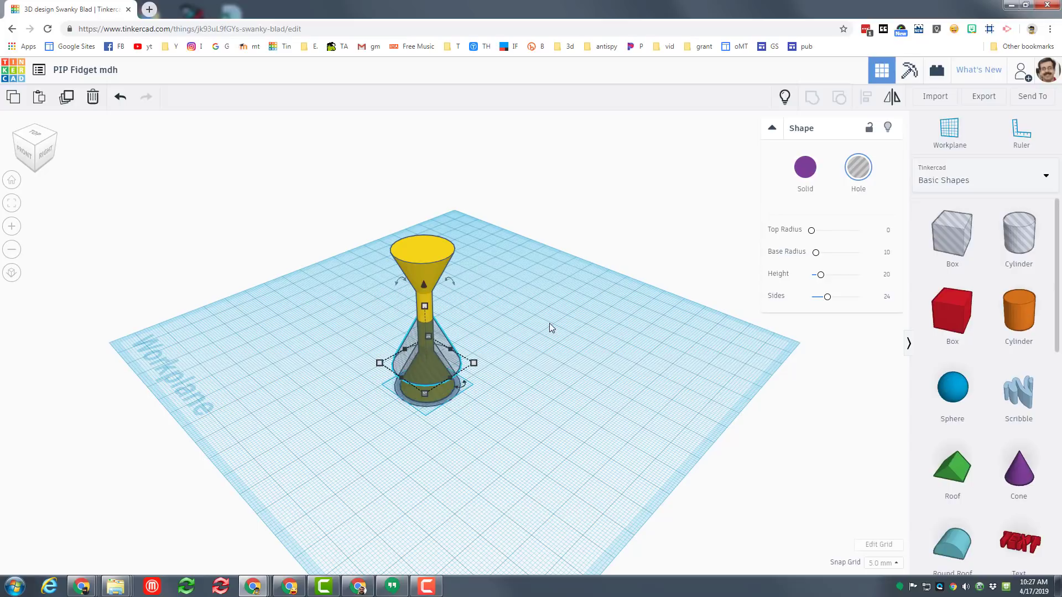
pyautogui.hotkey('ctrl', 'Up')
pyautogui.hotkey('ctrl', 'Up')
pyautogui.hotkey('ctrl', 'Up')
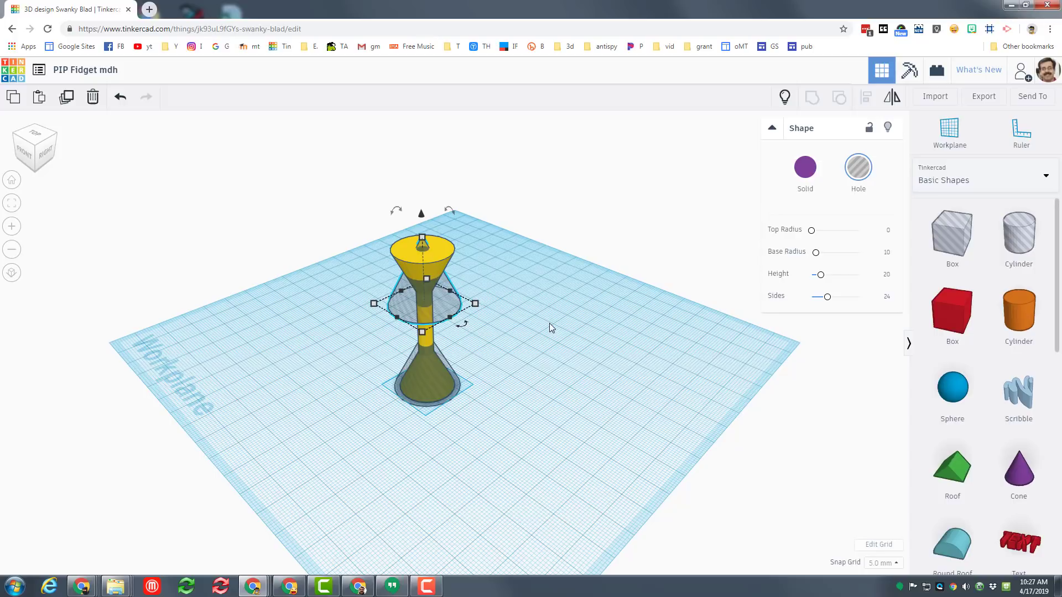
pyautogui.hotkey('ctrl', 'Down')
pyautogui.click(891, 99)
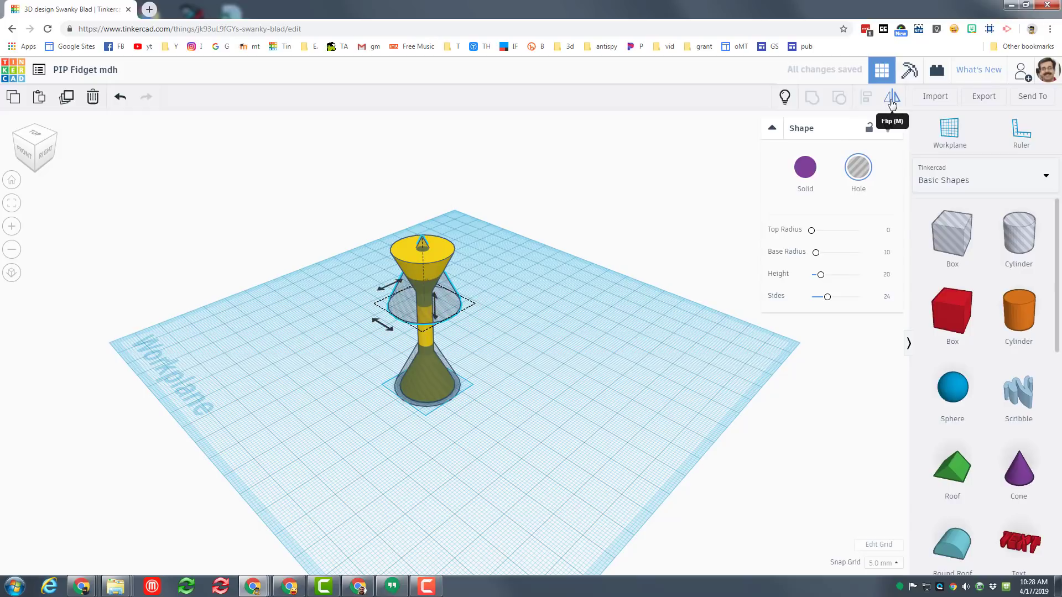
pyautogui.click(436, 313)
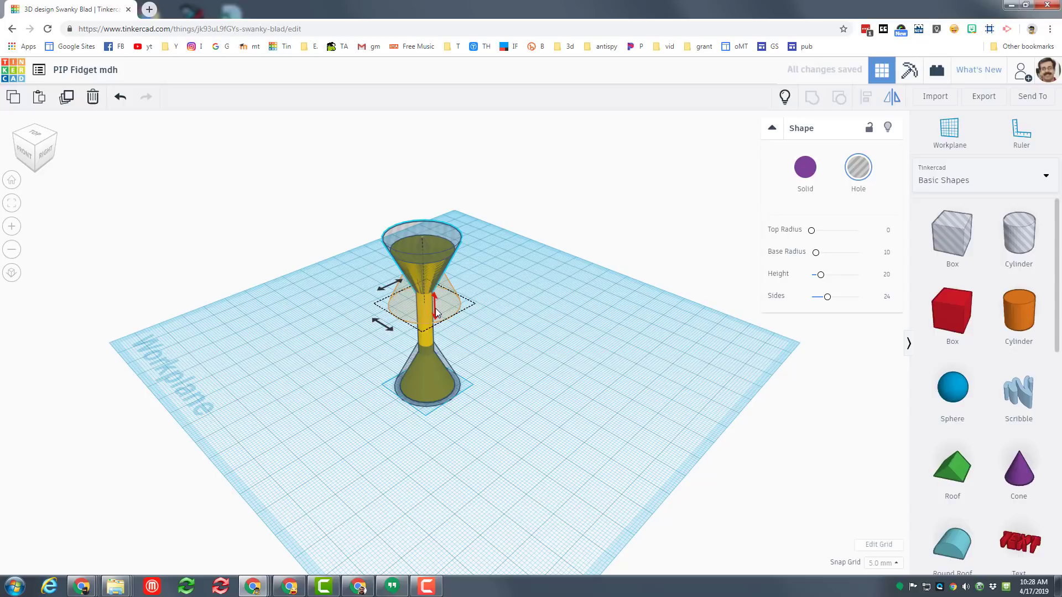
# Set the snap grid to 1.0 mm and raise the upper hole cone one grid step to cover the spindle's top
pyautogui.click(453, 249)
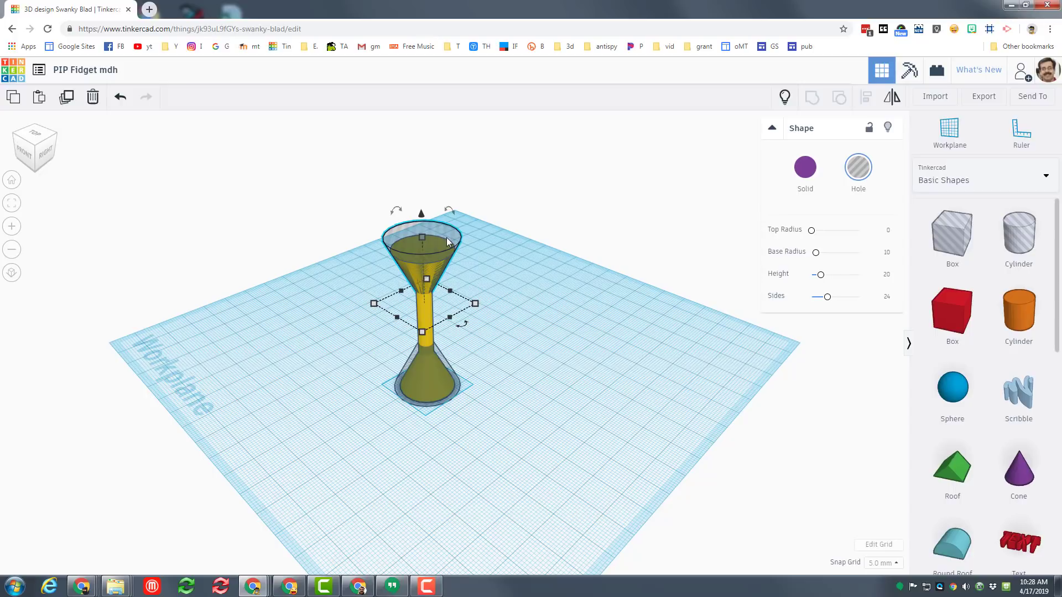
pyautogui.click(558, 247)
pyautogui.scroll(3, 558, 247)
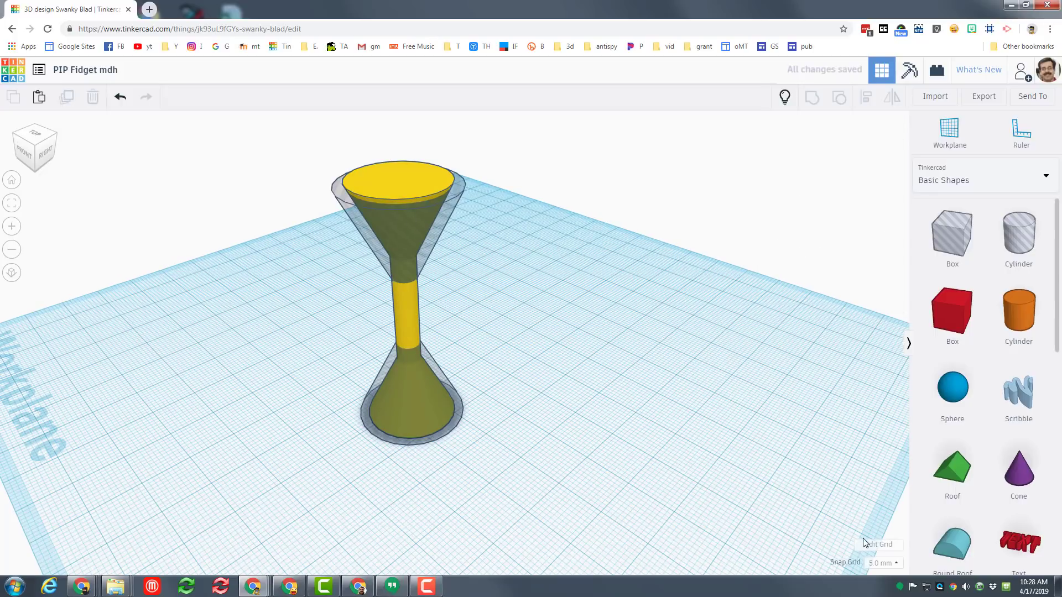
pyautogui.click(883, 563)
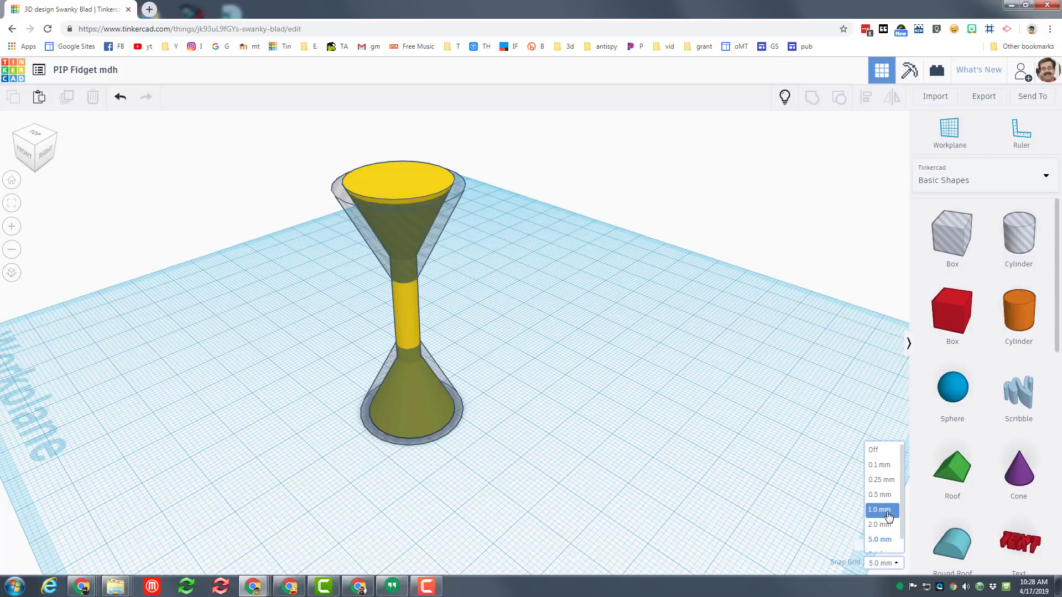
pyautogui.click(884, 510)
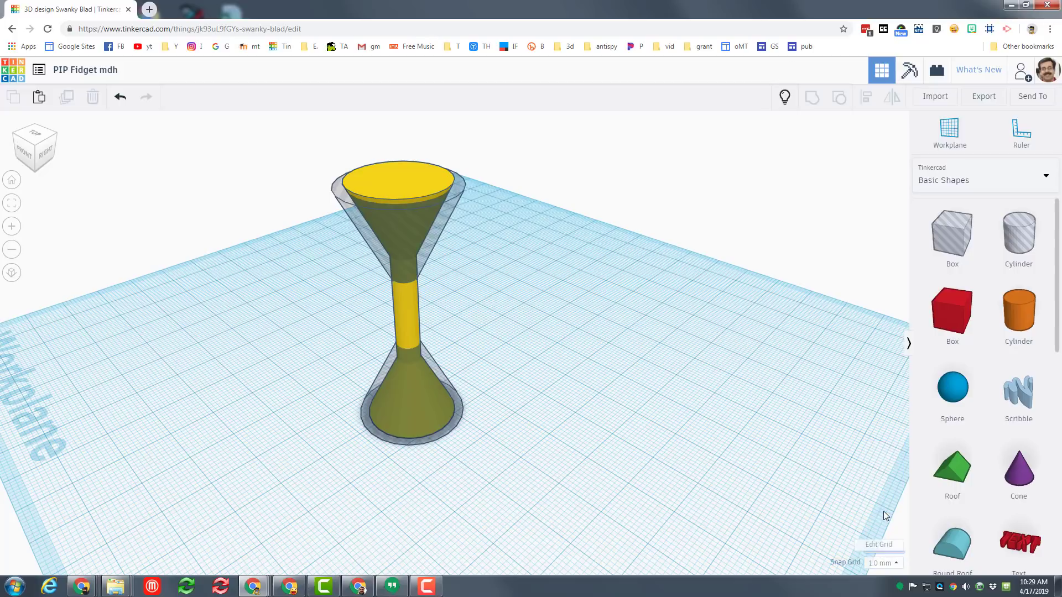
pyautogui.click(440, 233)
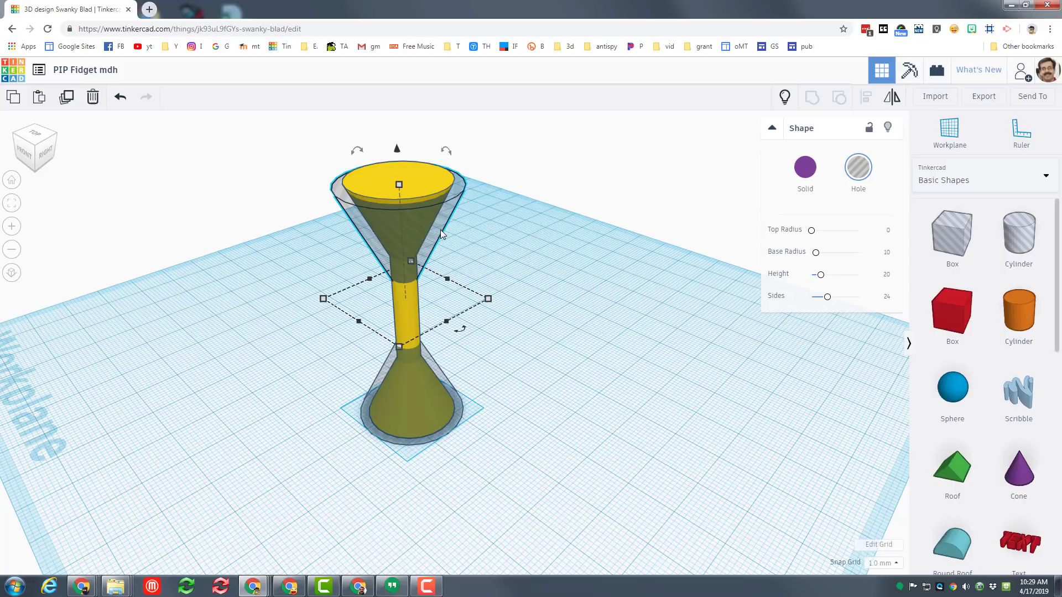
pyautogui.hotkey('ctrl', 'Up')
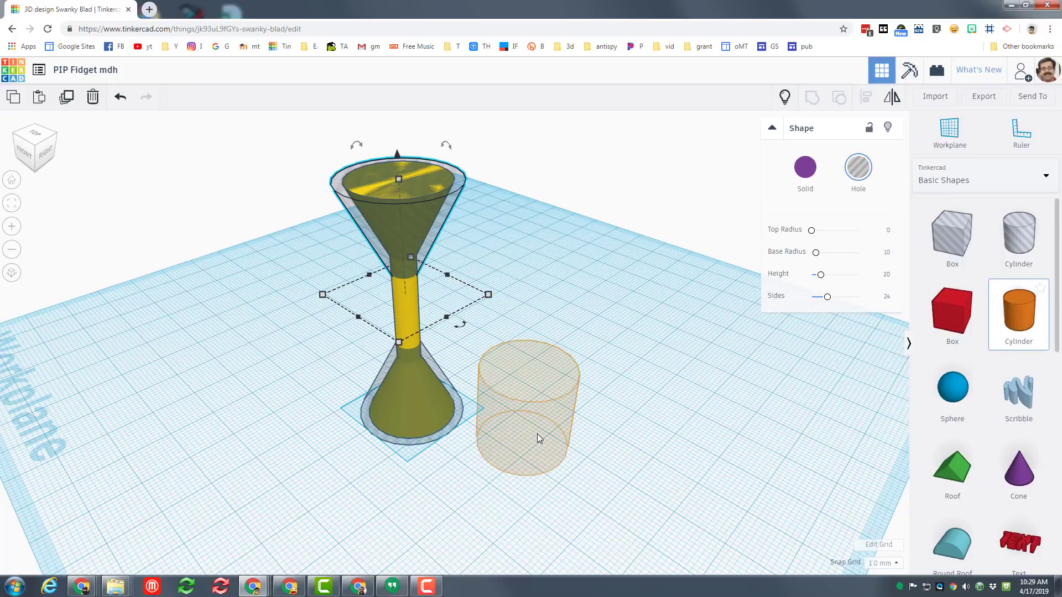
# Add an orange cylinder beside the spindle and scale it uniformly to a 7 mm diameter
pyautogui.click(534, 439)
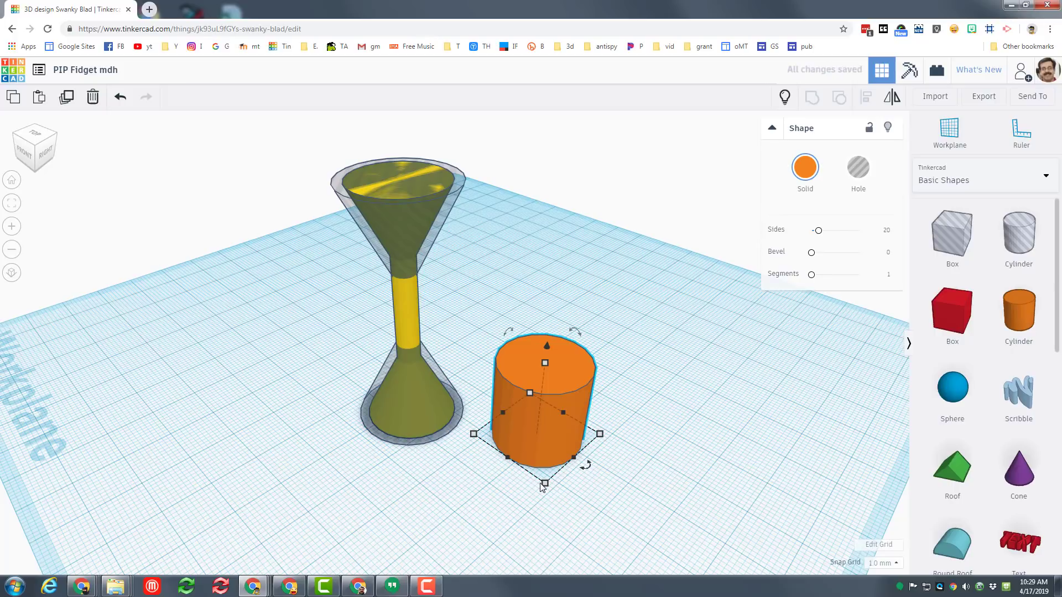
pyautogui.keyDown('shift'); pyautogui.moveTo(545, 483); pyautogui.dragTo(536, 434); pyautogui.keyUp('shift')
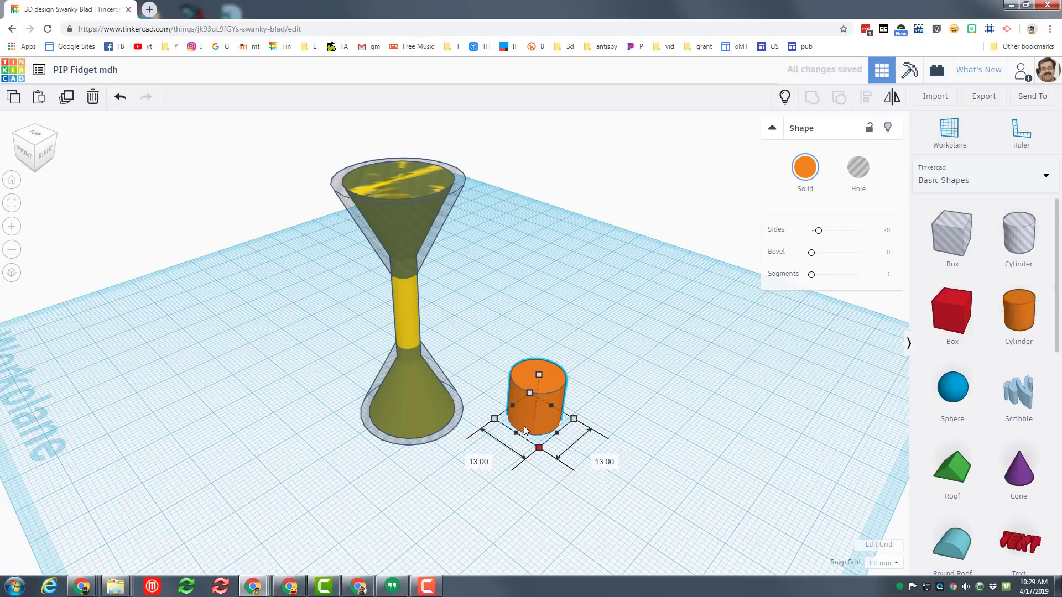
pyautogui.click(475, 451)
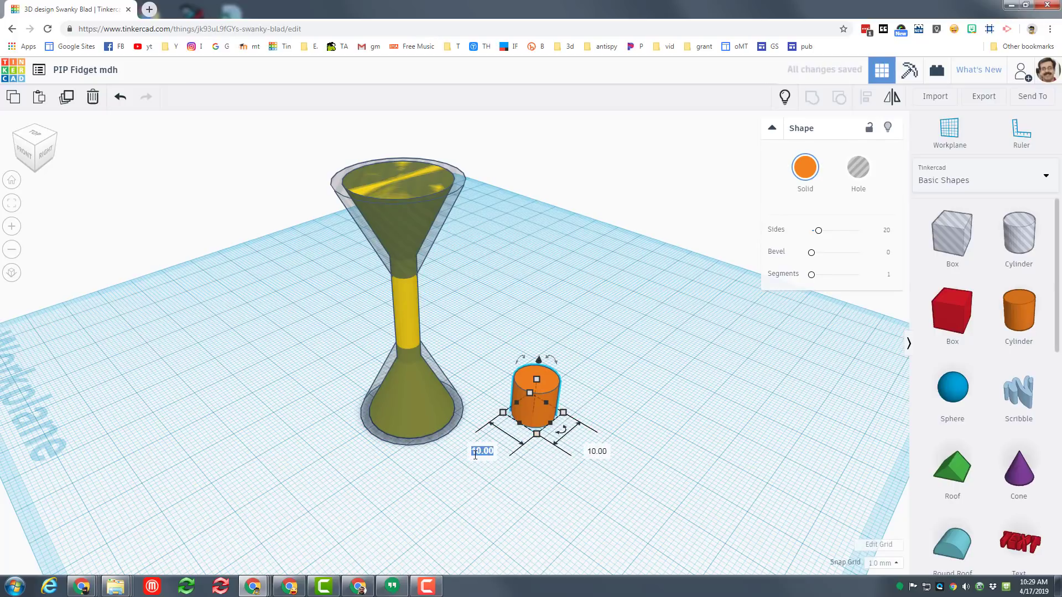
pyautogui.write('5')
pyautogui.press('Return')
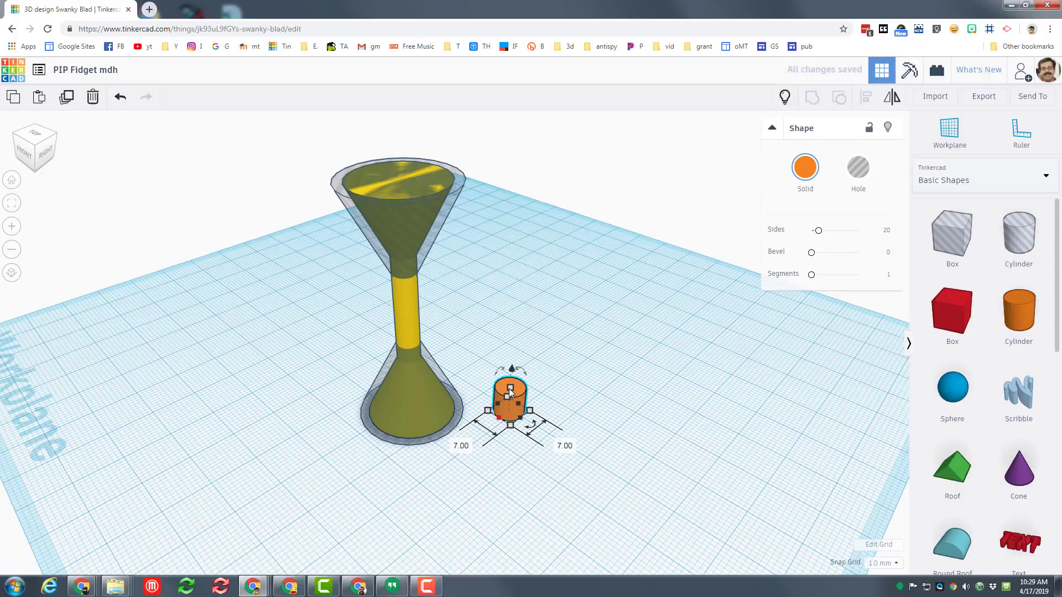
# Stretch the thin orange cylinder to a height of 42 mm and turn it into a hole
pyautogui.moveTo(508, 302); pyautogui.dragTo(500, 249)
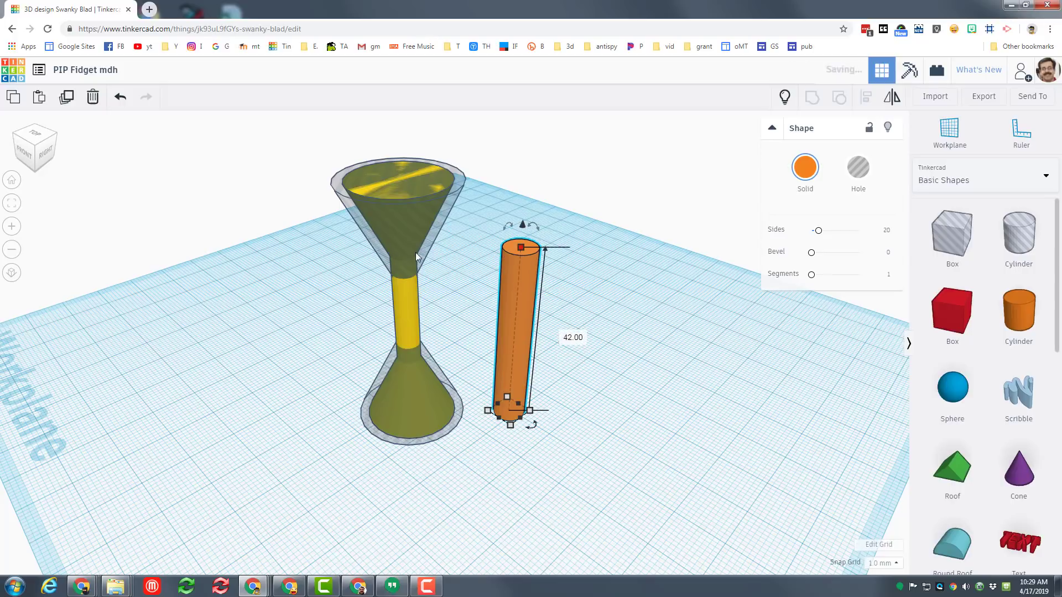
pyautogui.click(268, 159)
pyautogui.click(514, 360)
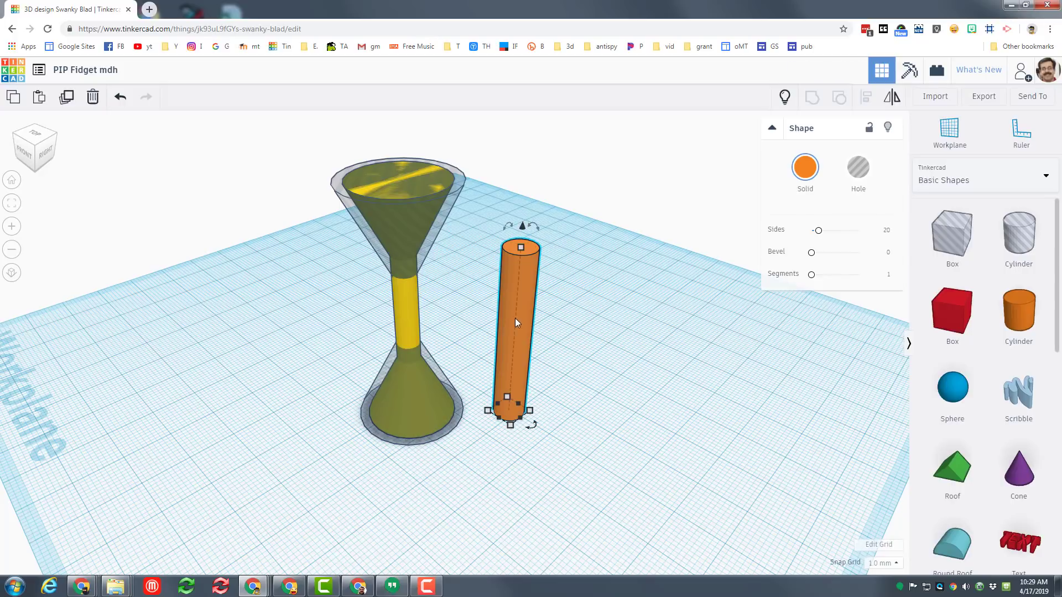
pyautogui.click(858, 167)
# Center the hole cylinder with the spindle and both hole cones in both horizontal directions
pyautogui.moveTo(277, 195); pyautogui.dragTo(611, 409)
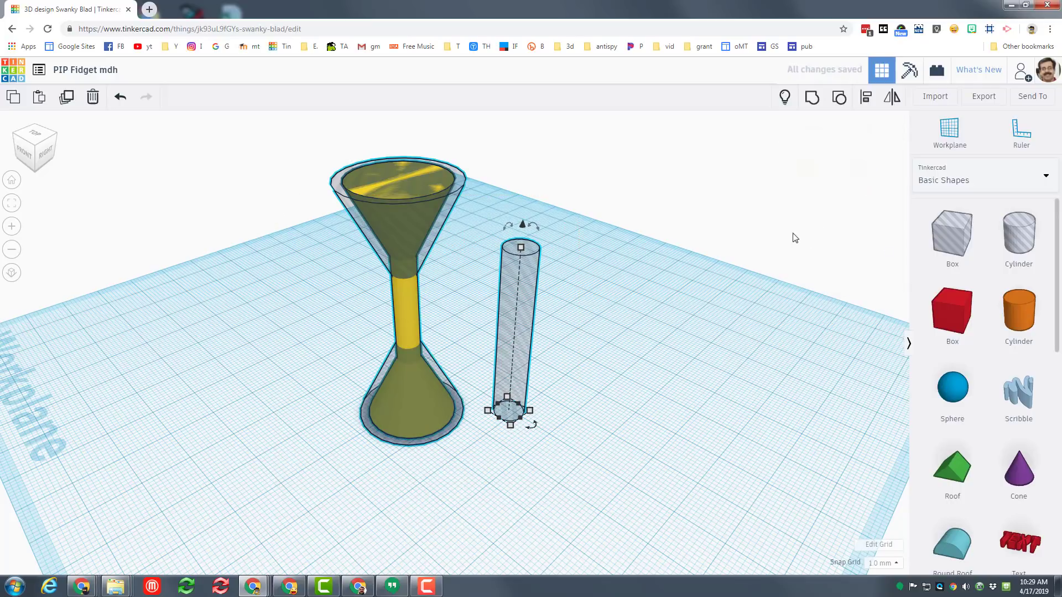
pyautogui.click(866, 96)
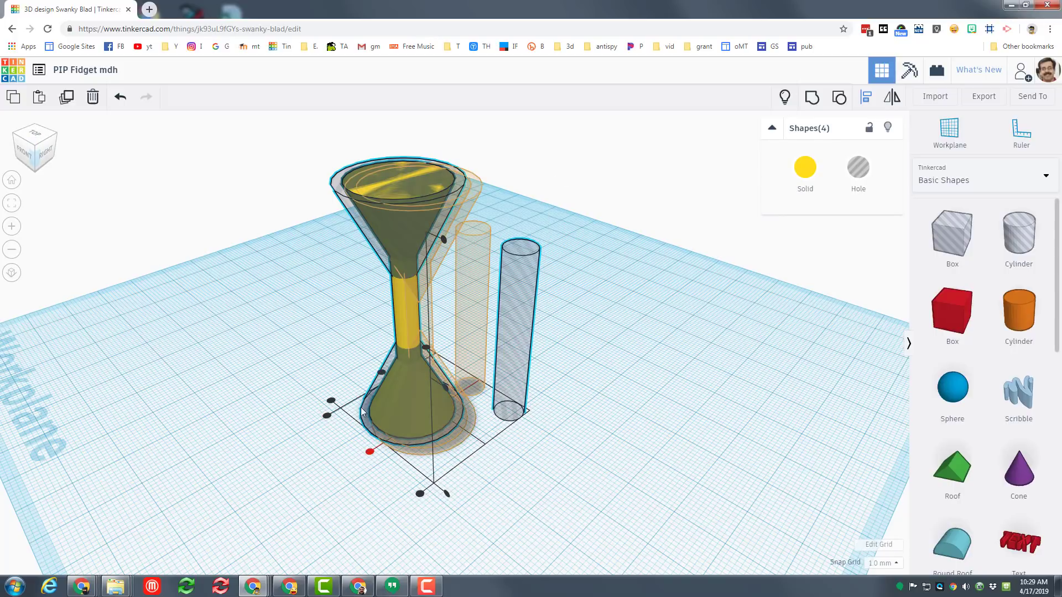
pyautogui.click(370, 453)
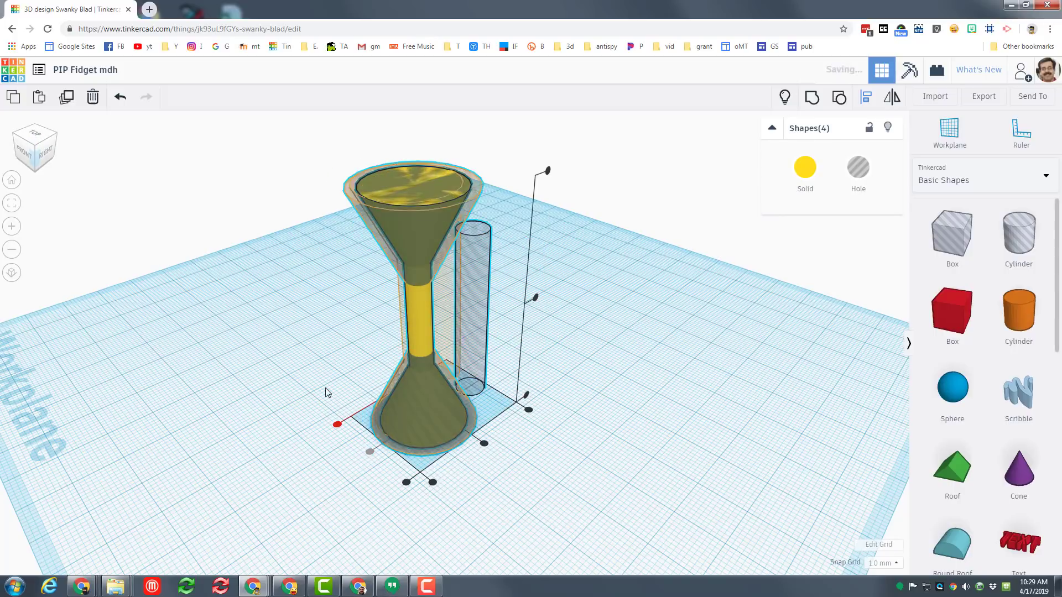
pyautogui.click(16, 138)
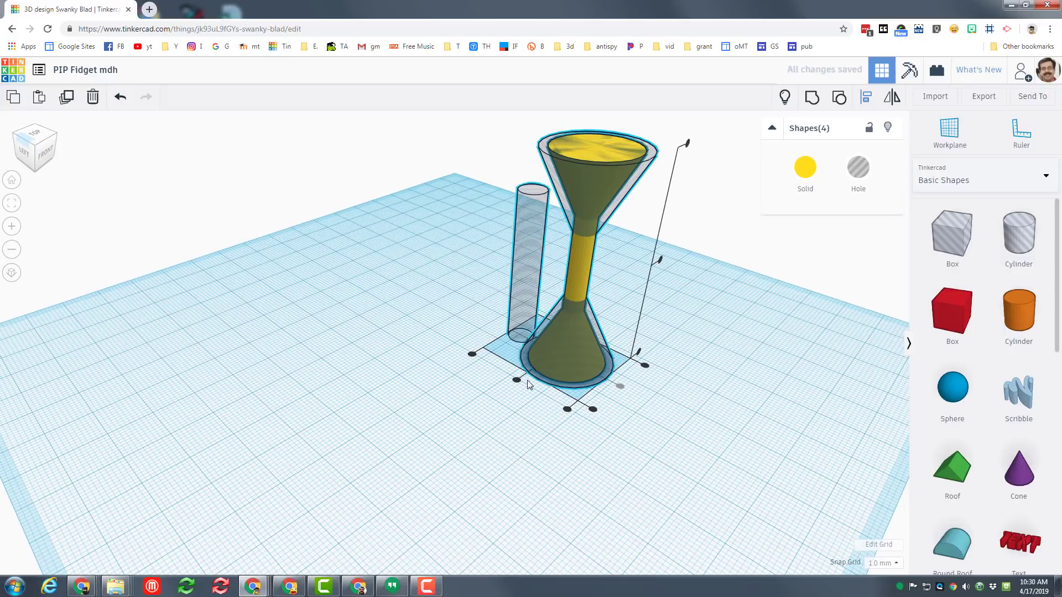
pyautogui.click(517, 382)
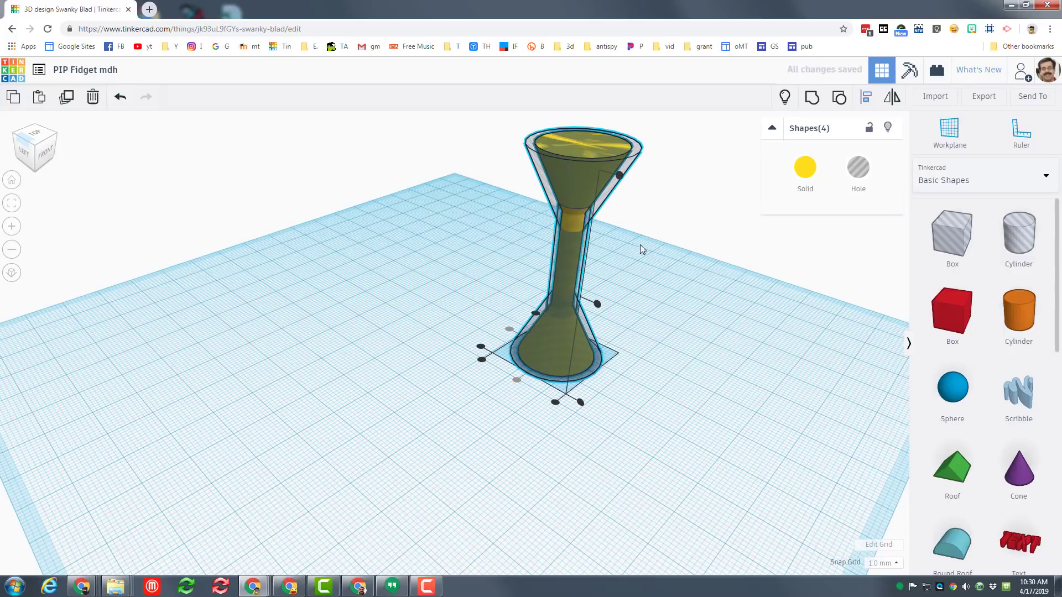
pyautogui.moveTo(669, 429); pyautogui.dragTo(450, 391, button='right')
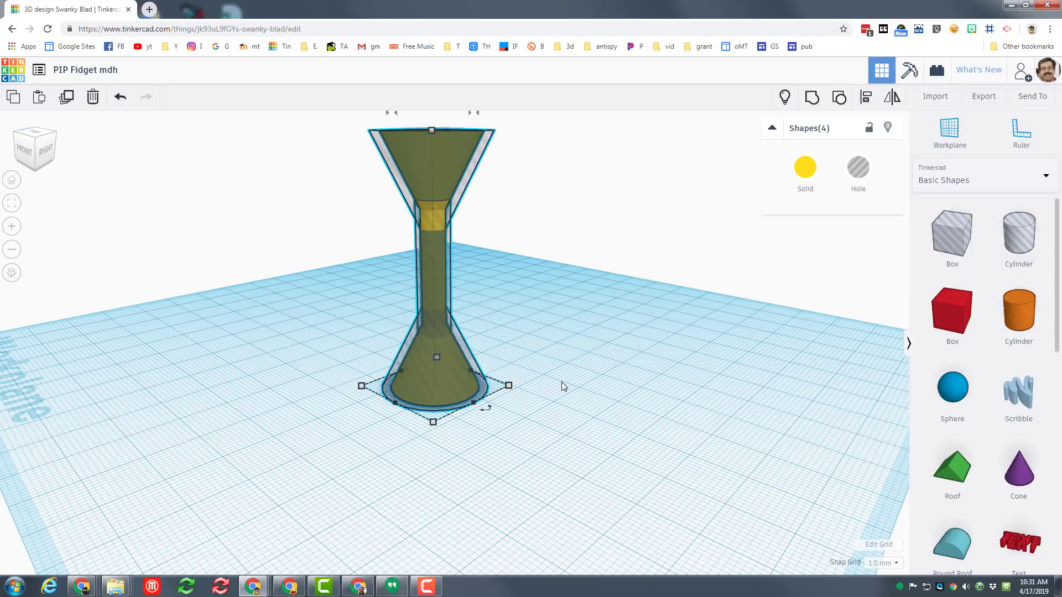
# Move the two hole cones and the hole cylinder together clear of the spindle and group them into one hole shape
pyautogui.click(535, 376)
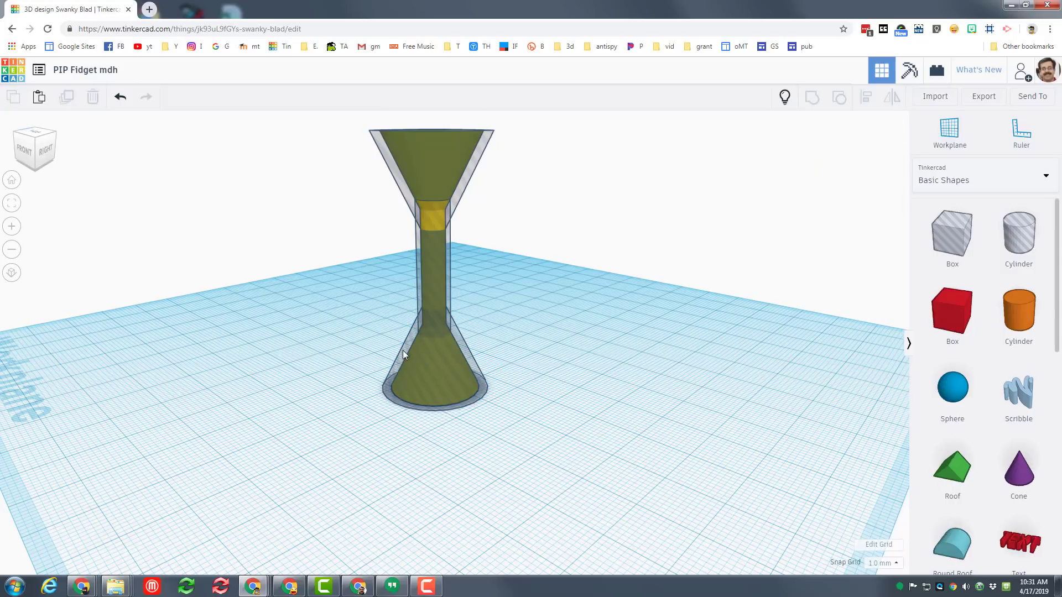
pyautogui.click(403, 350)
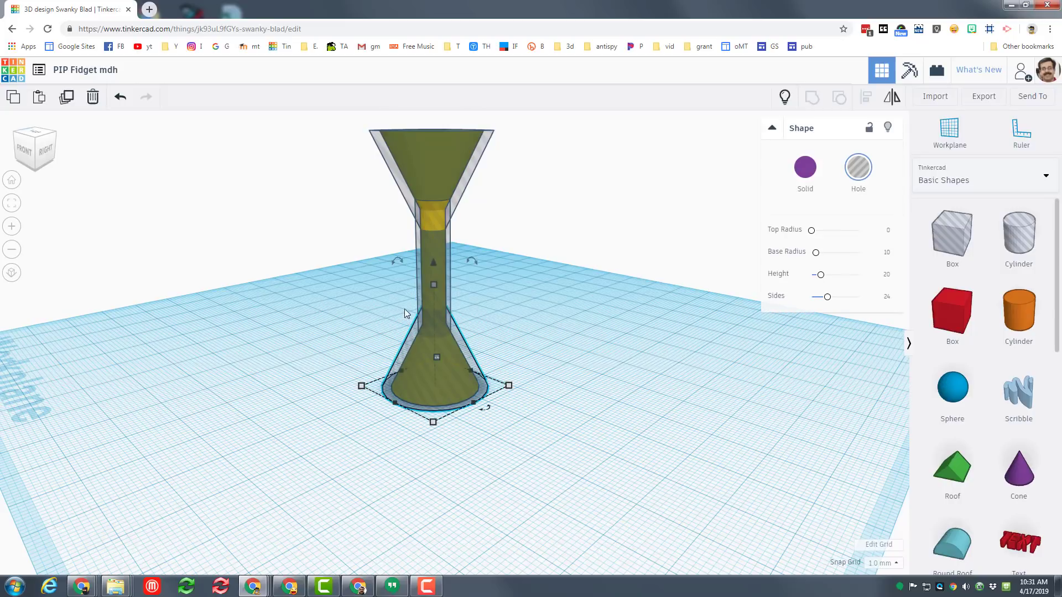
pyautogui.keyDown('shift'); pyautogui.click(418, 260); pyautogui.keyUp('shift')
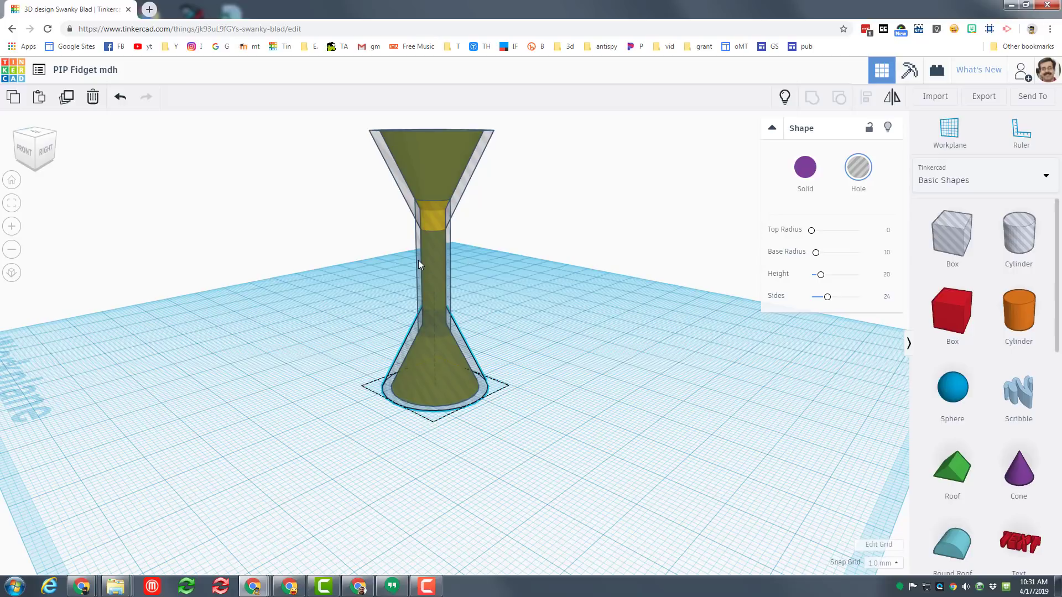
pyautogui.moveTo(393, 169); pyautogui.dragTo(393, 168)
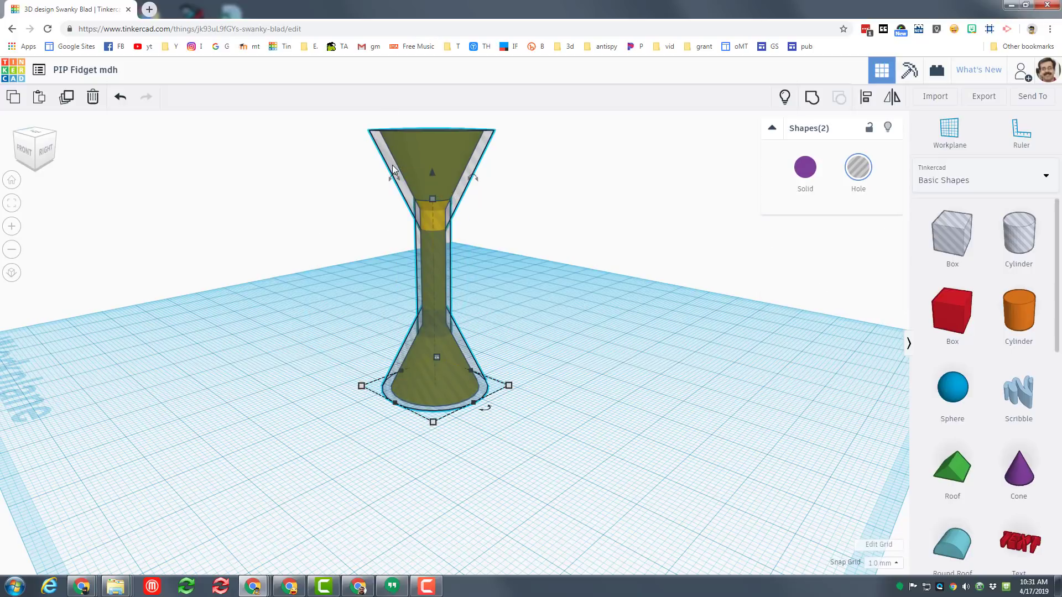
pyautogui.hotkey('ctrl', 'a')
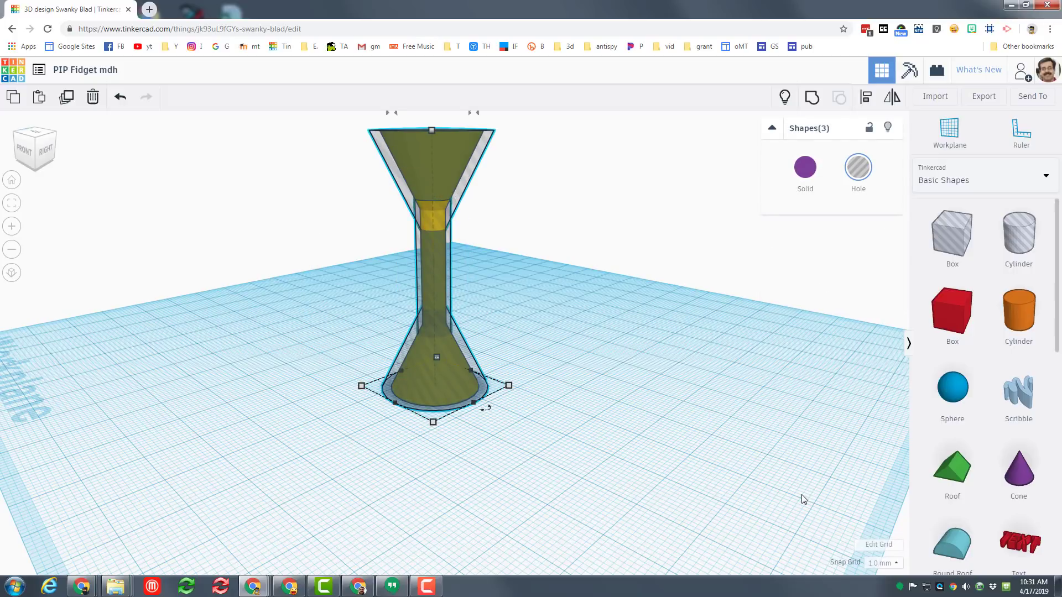
pyautogui.press('Left')
pyautogui.press('Left')
pyautogui.press('Left')
pyautogui.press('Left')
pyautogui.press('Left')
pyautogui.press('Left')
pyautogui.press('Left')
pyautogui.press('Left')
pyautogui.press('Left')
pyautogui.press('Left')
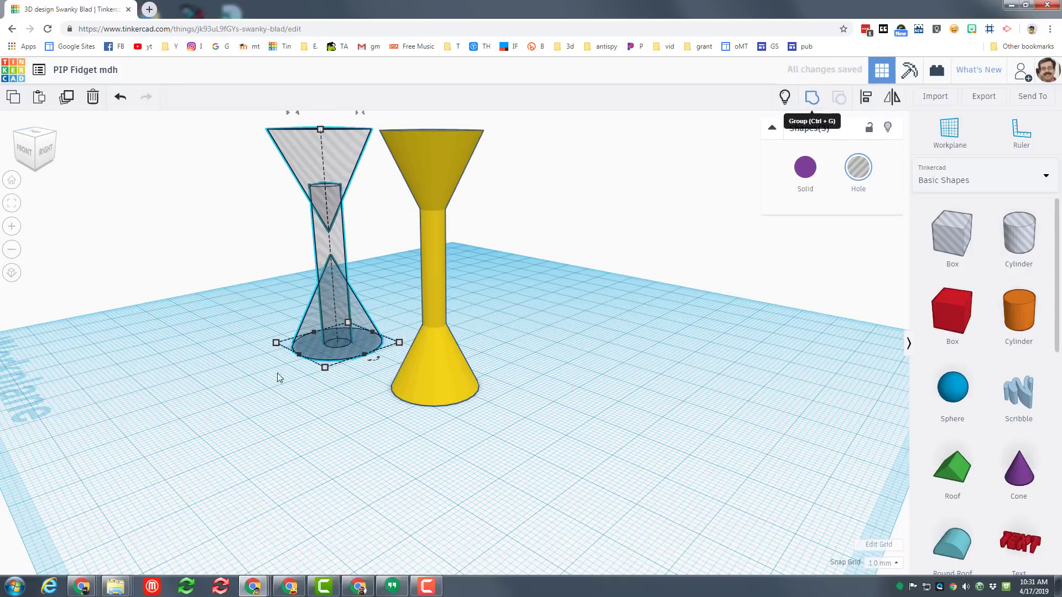
pyautogui.hotkey('ctrl', 'g')
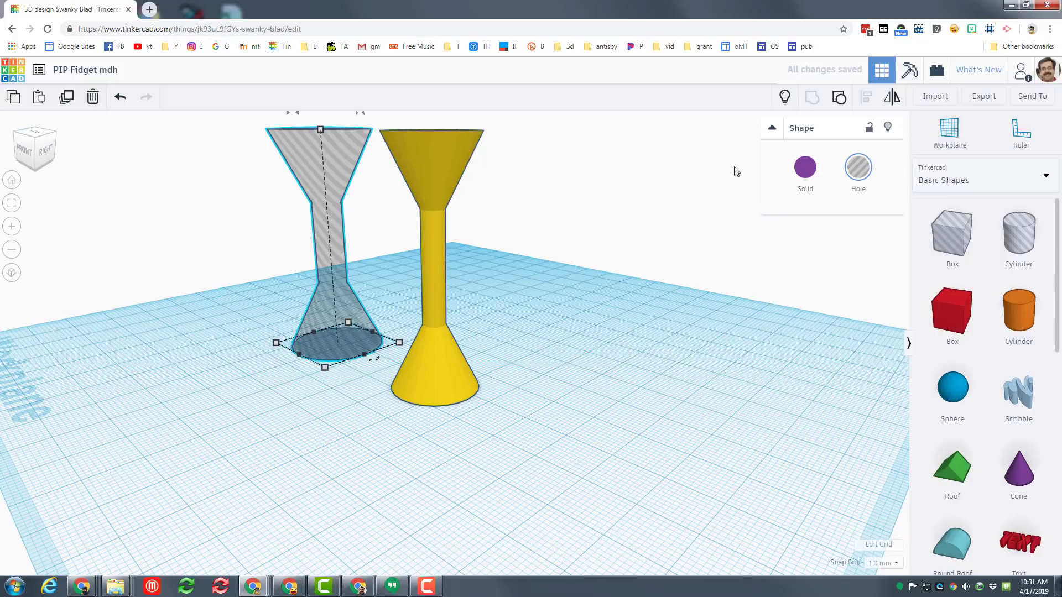
# Move the yellow spindle well away from the hole shape and show all hidden shapes
pyautogui.moveTo(736, 171); pyautogui.dragTo(393, 238, button='right')
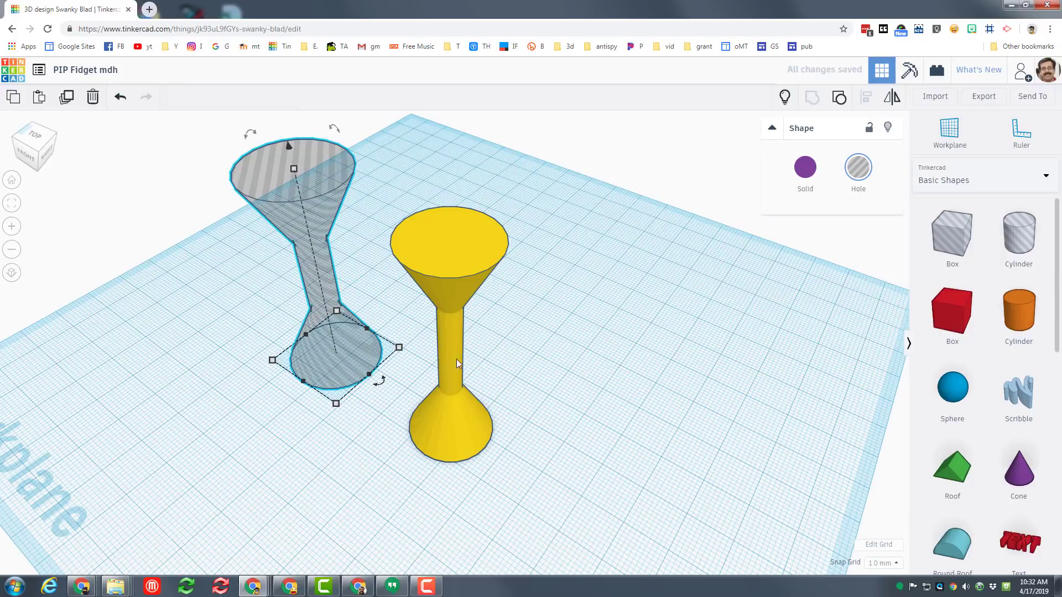
pyautogui.moveTo(449, 359); pyautogui.dragTo(606, 324)
pyautogui.click(785, 97)
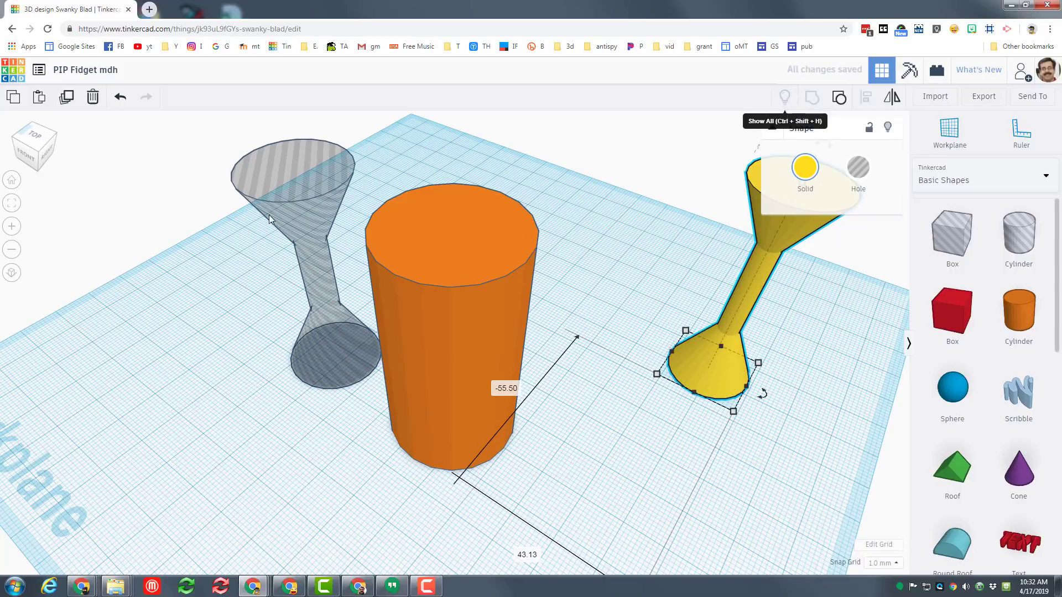
# Center the large orange cylinder and the grouped hole shape on each other in both horizontal directions
pyautogui.moveTo(416, 367); pyautogui.dragTo(422, 386)
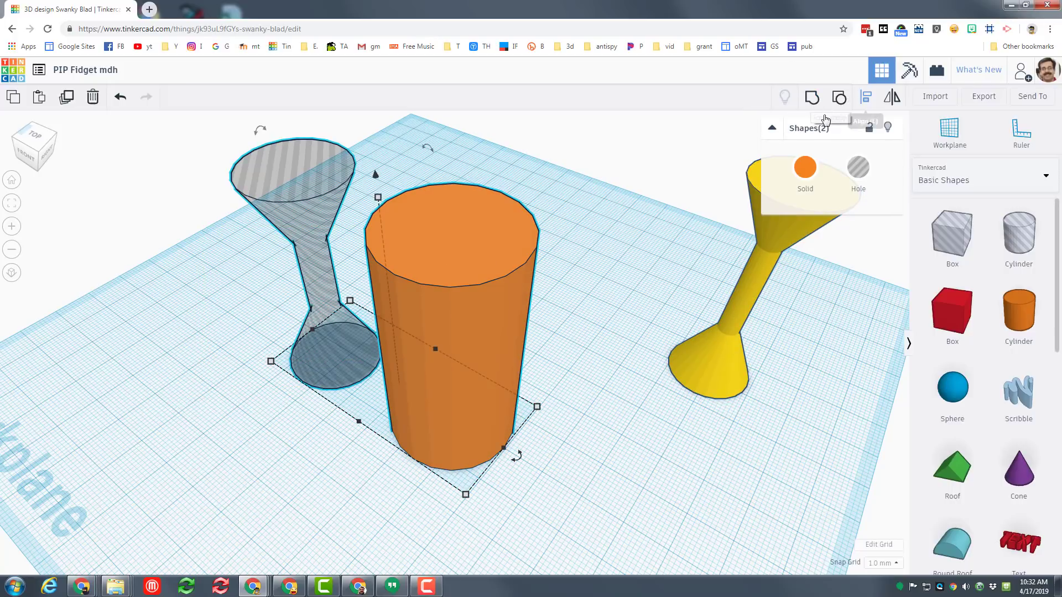
pyautogui.press('l')
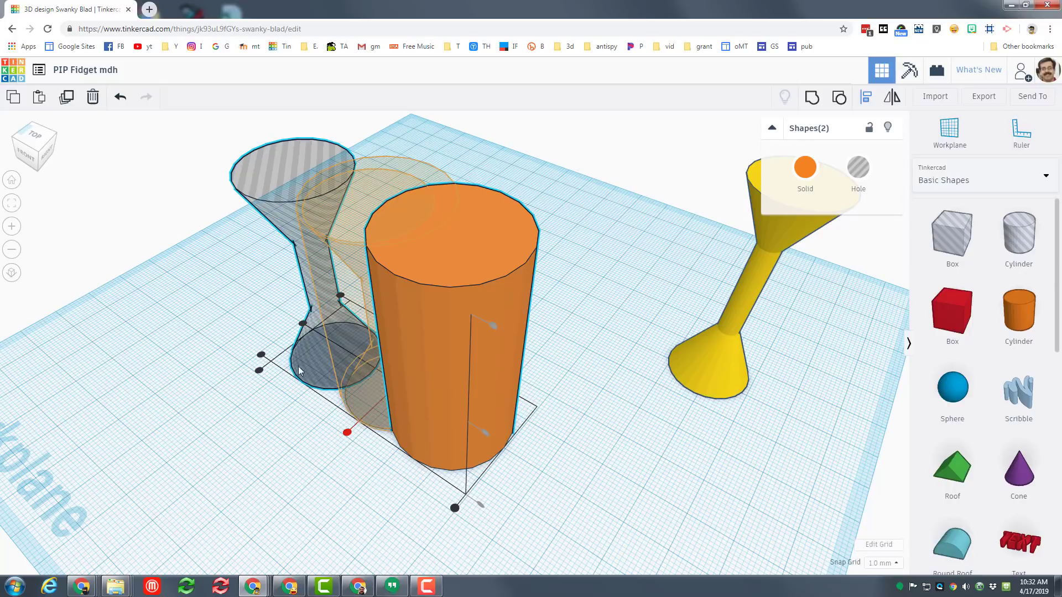
pyautogui.click(347, 432)
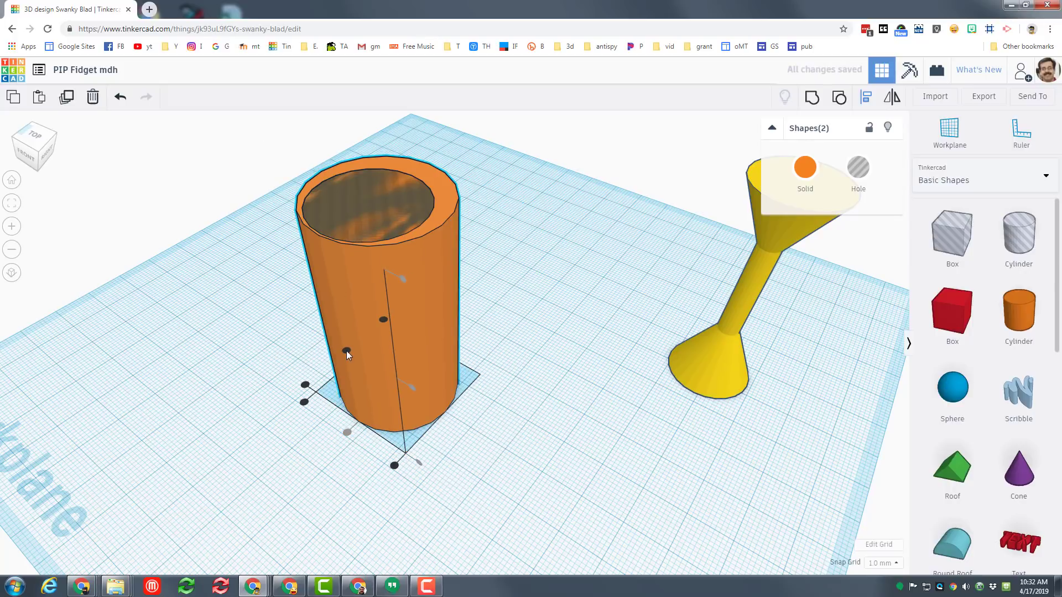
pyautogui.click(15, 139)
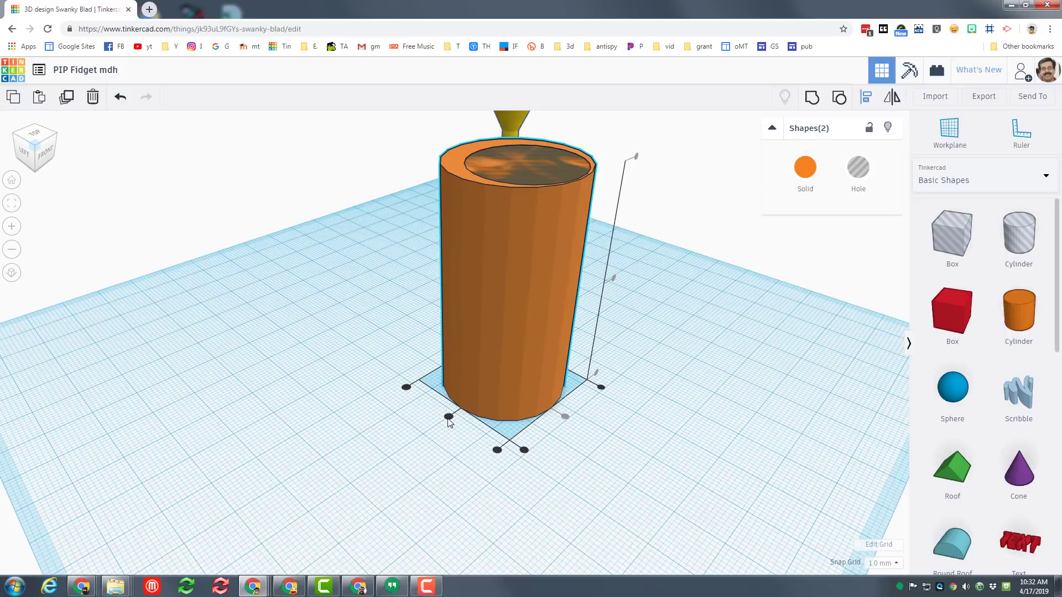
pyautogui.click(448, 419)
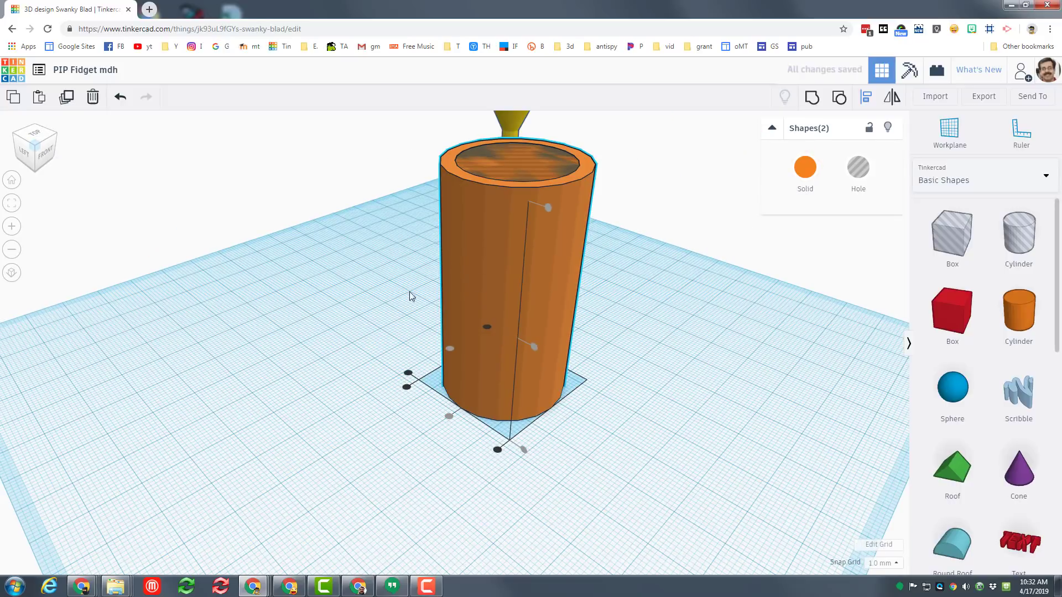
# Group the large cylinder with the hole shape to cut the cavity and make the resulting orange body transparent
pyautogui.click(426, 351)
pyautogui.moveTo(426, 351); pyautogui.dragTo(526, 407)
pyautogui.click(820, 105)
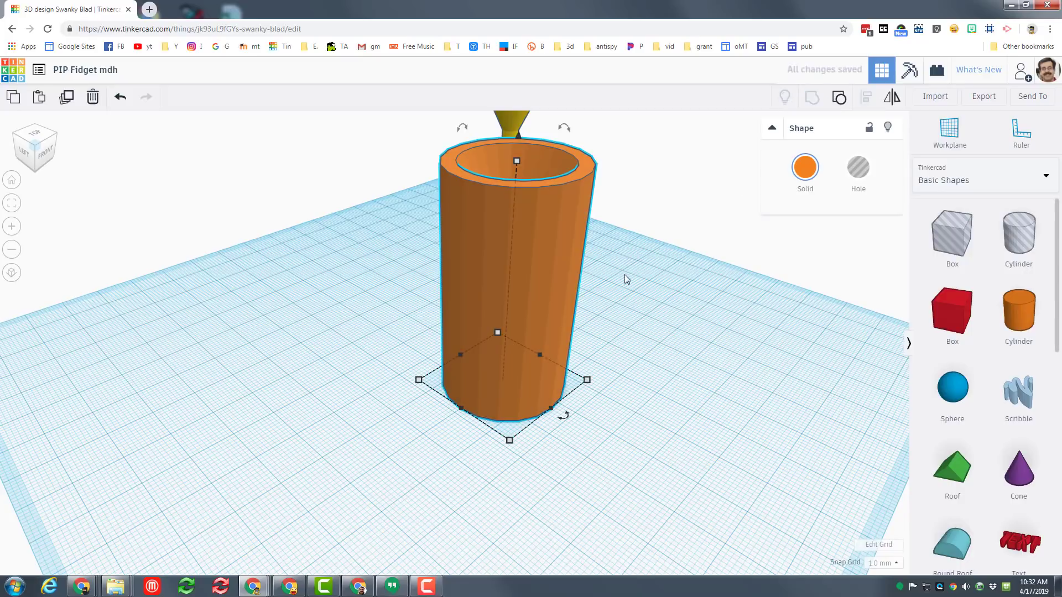
pyautogui.click(816, 191)
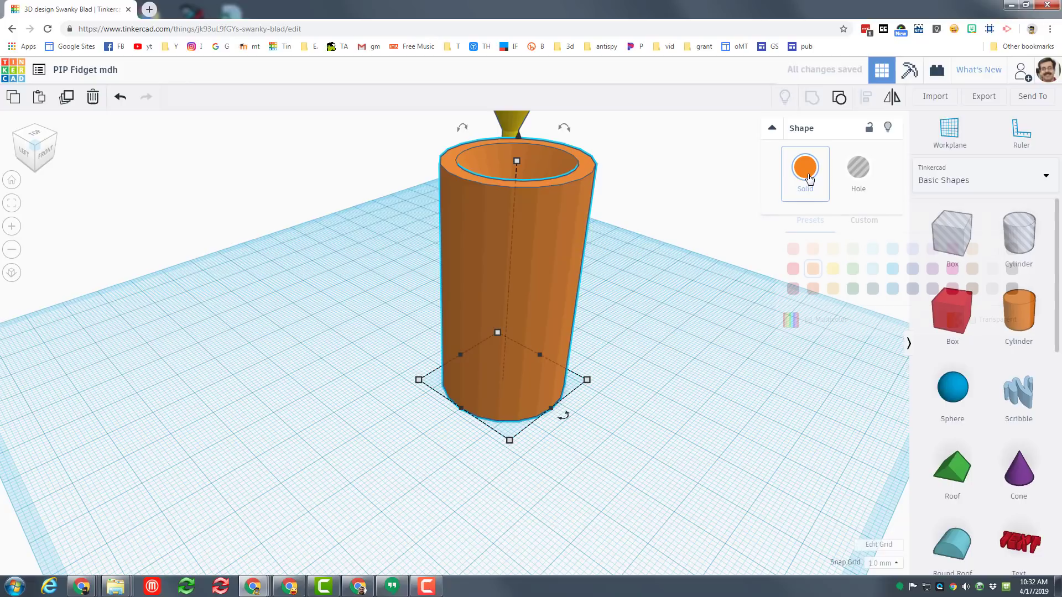
pyautogui.click(973, 320)
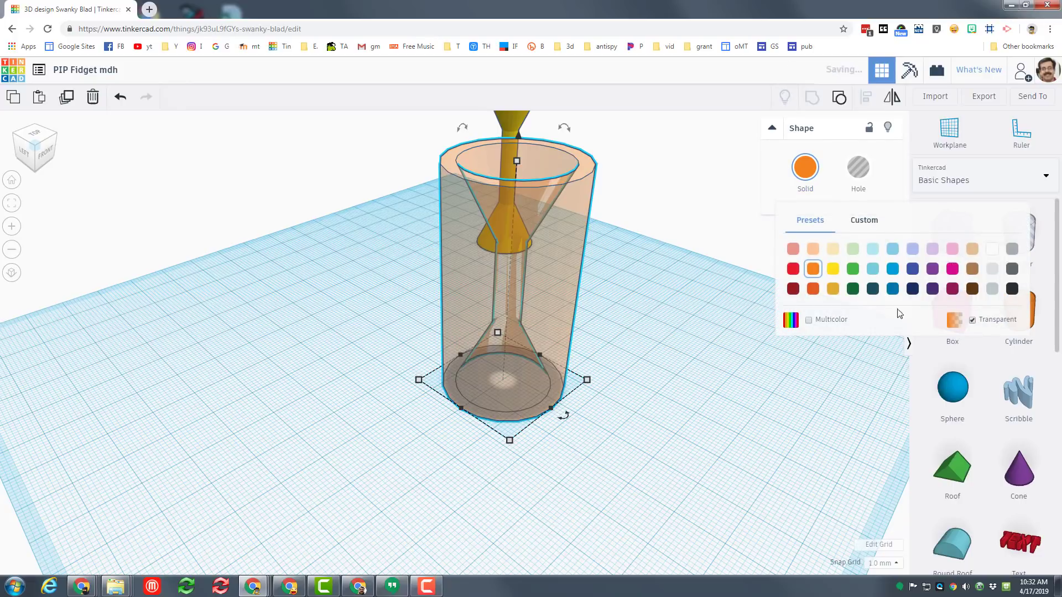
# Center the yellow spindle and the transparent orange body on each other in both horizontal directions
pyautogui.click(539, 214)
pyautogui.hotkey('ctrl', 'a')
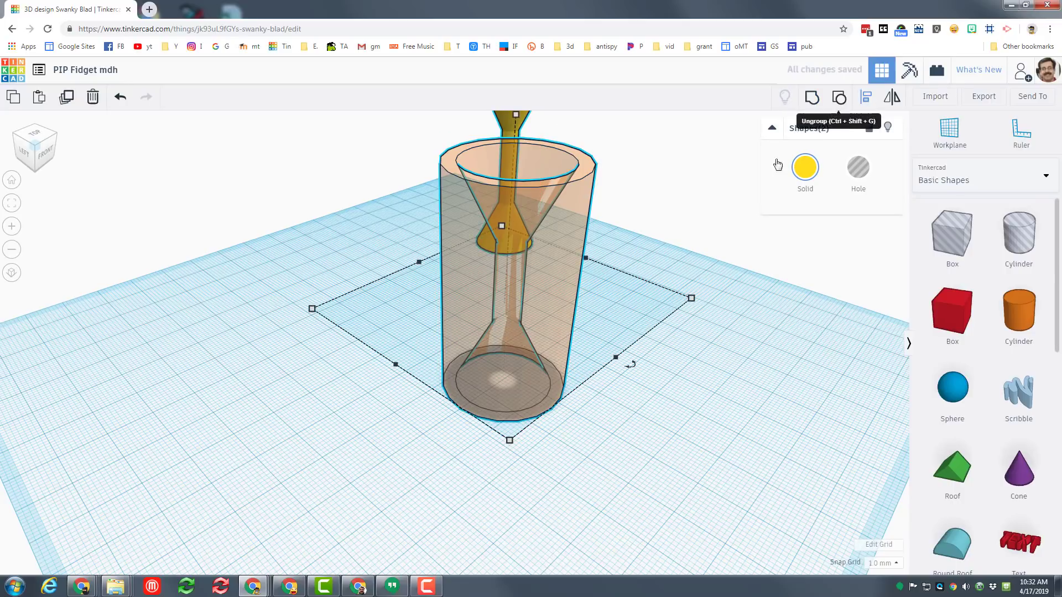
pyautogui.click(866, 100)
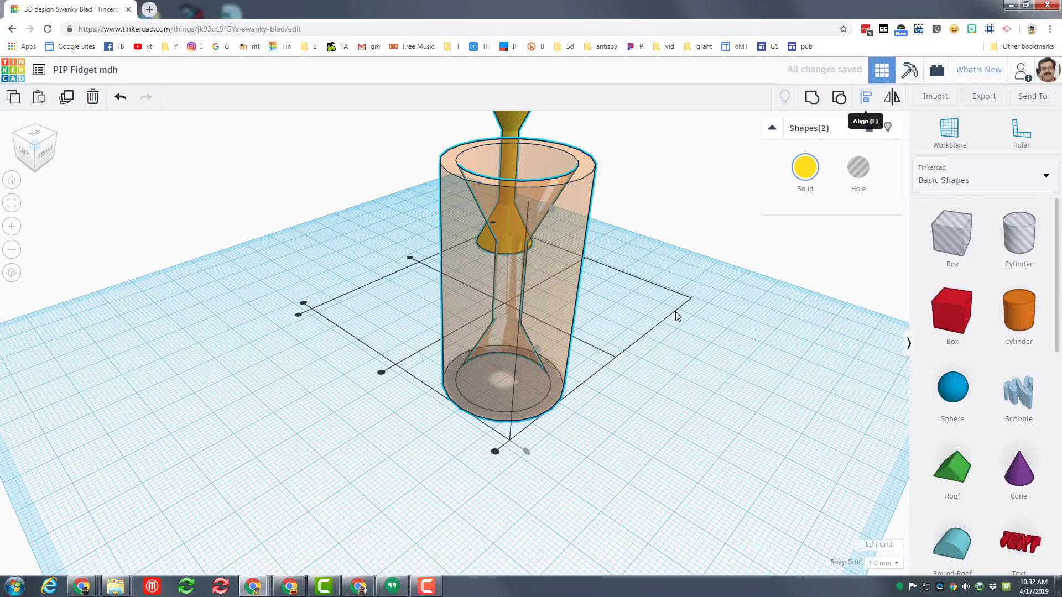
pyautogui.click(380, 374)
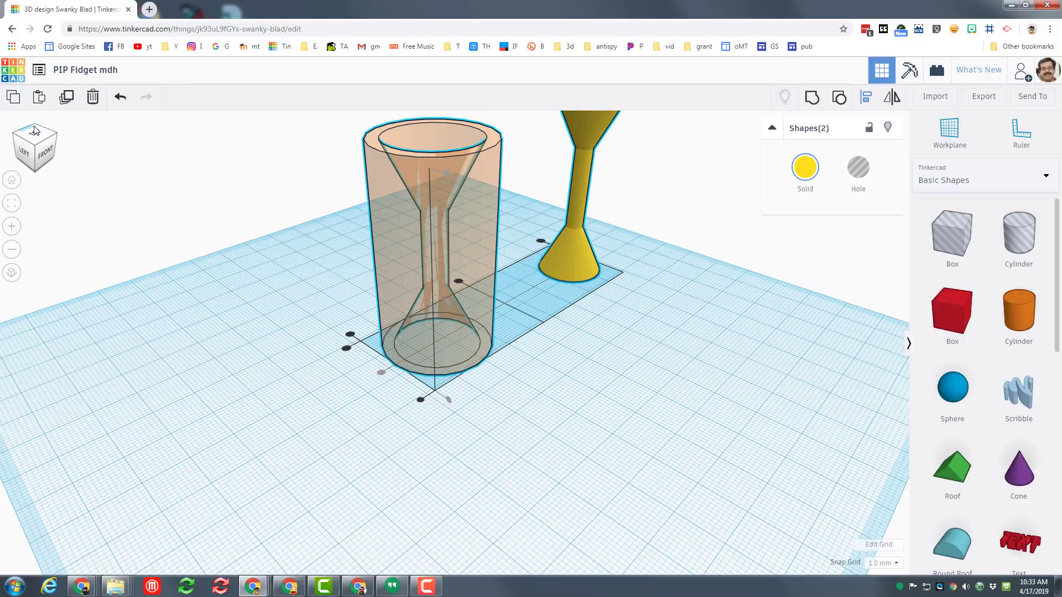
pyautogui.moveTo(34, 130); pyautogui.dragTo(317, 403)
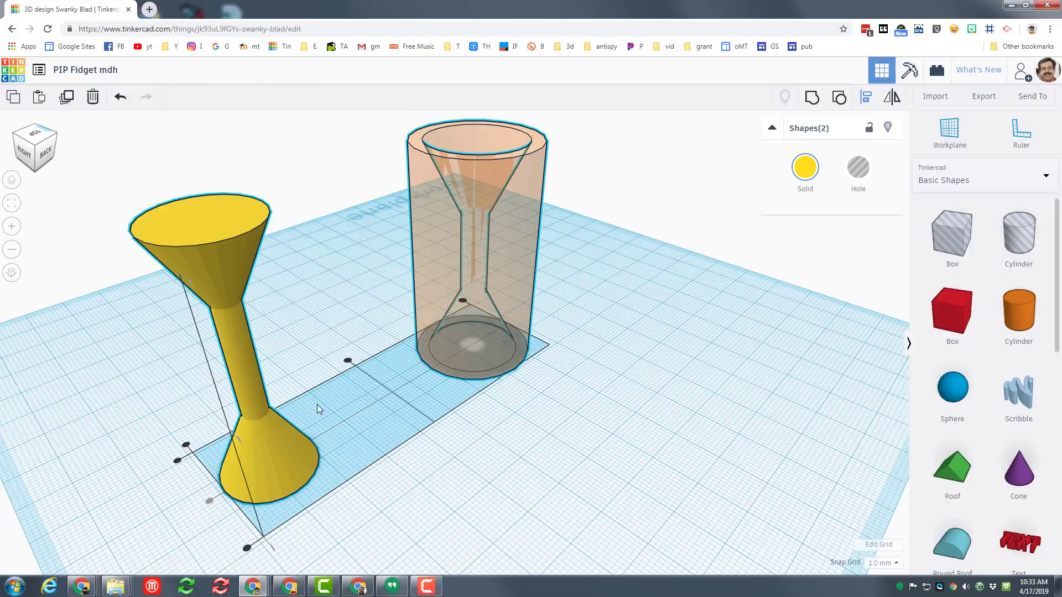
pyautogui.click(348, 362)
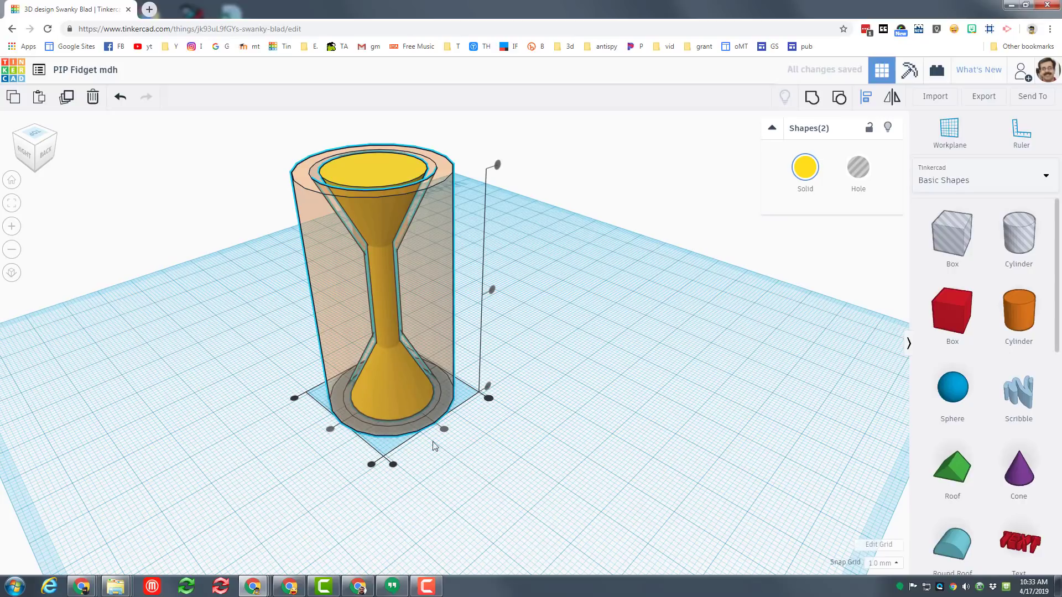
pyautogui.click(477, 445)
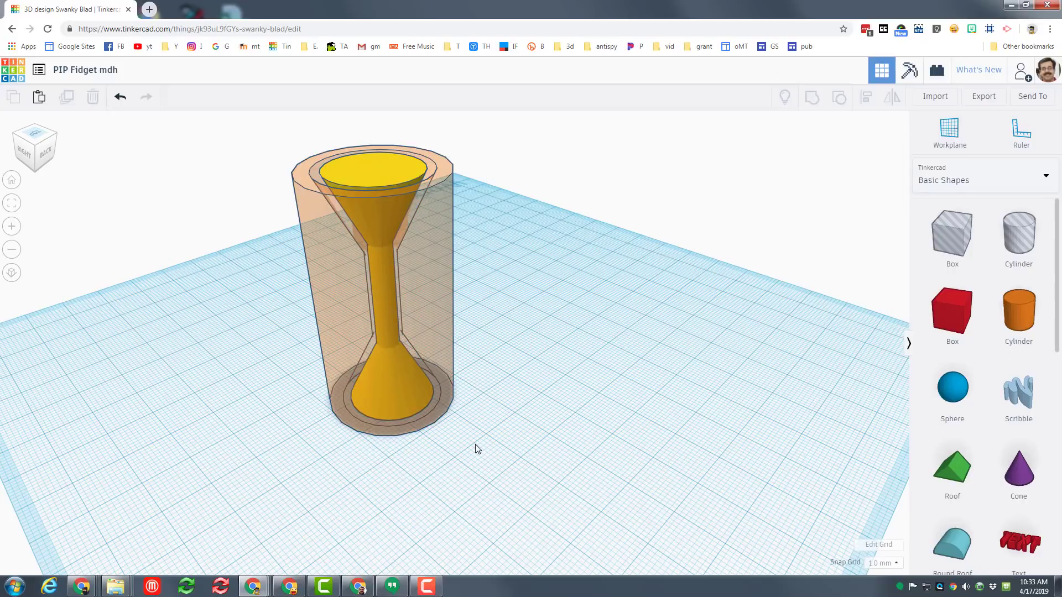
# Set the workplane on the spindle's top face and place a Text shape there
pyautogui.moveTo(581, 446); pyautogui.dragTo(511, 464, button='right')
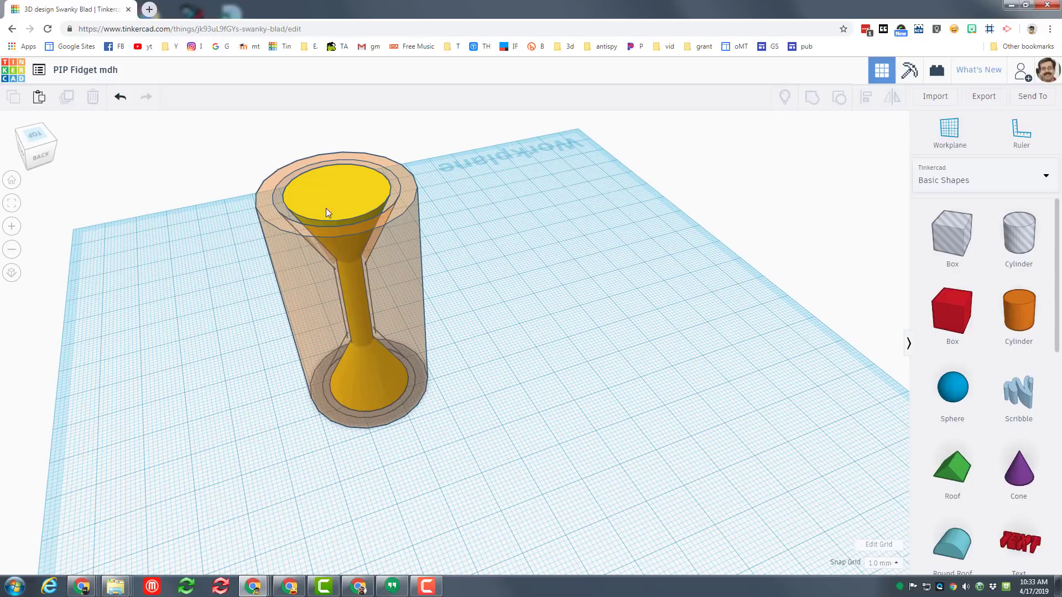
pyautogui.press('w')
pyautogui.click(338, 195)
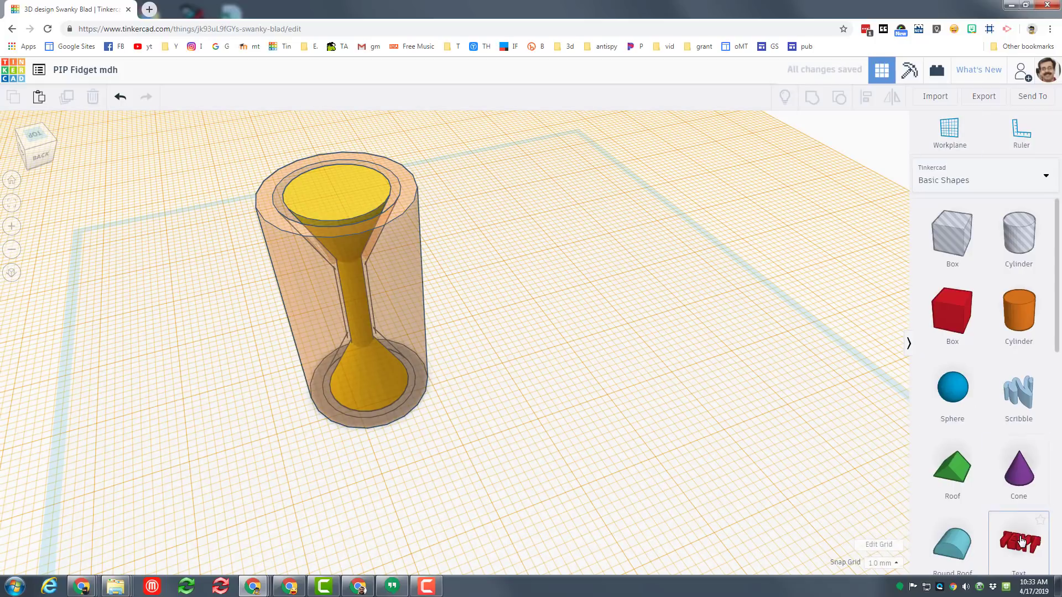
pyautogui.click(345, 220)
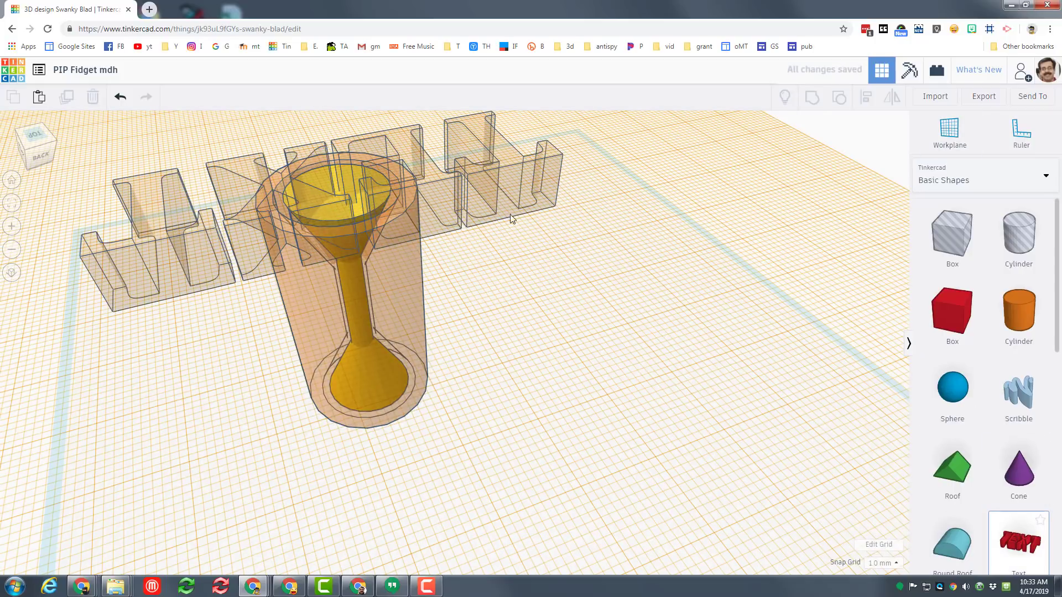
# Make the text shape a hole and change its wording to "MH"
pyautogui.click(780, 234)
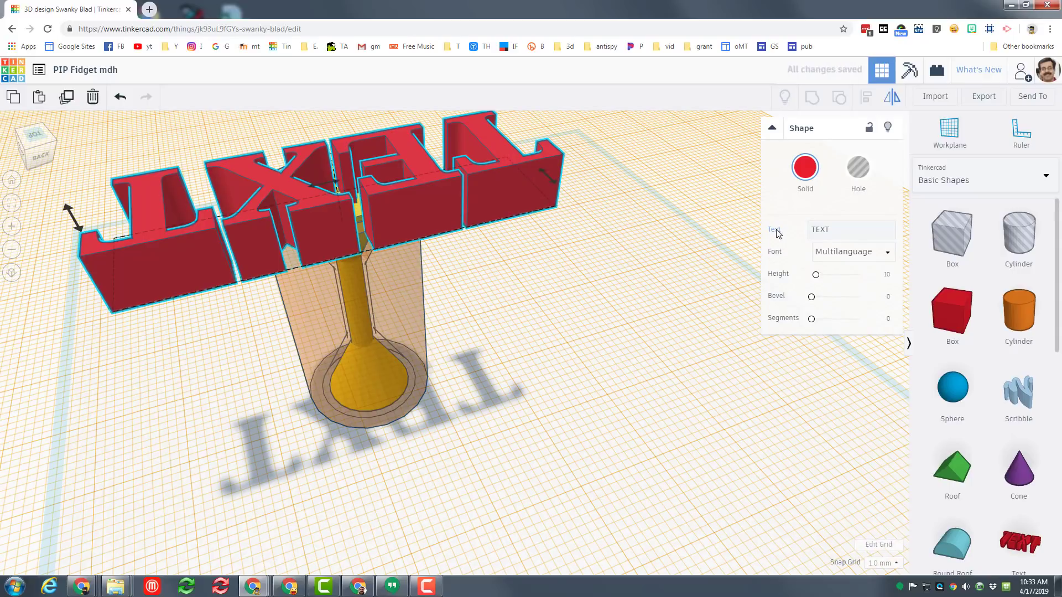
pyautogui.click(834, 232)
pyautogui.doubleClick(835, 232)
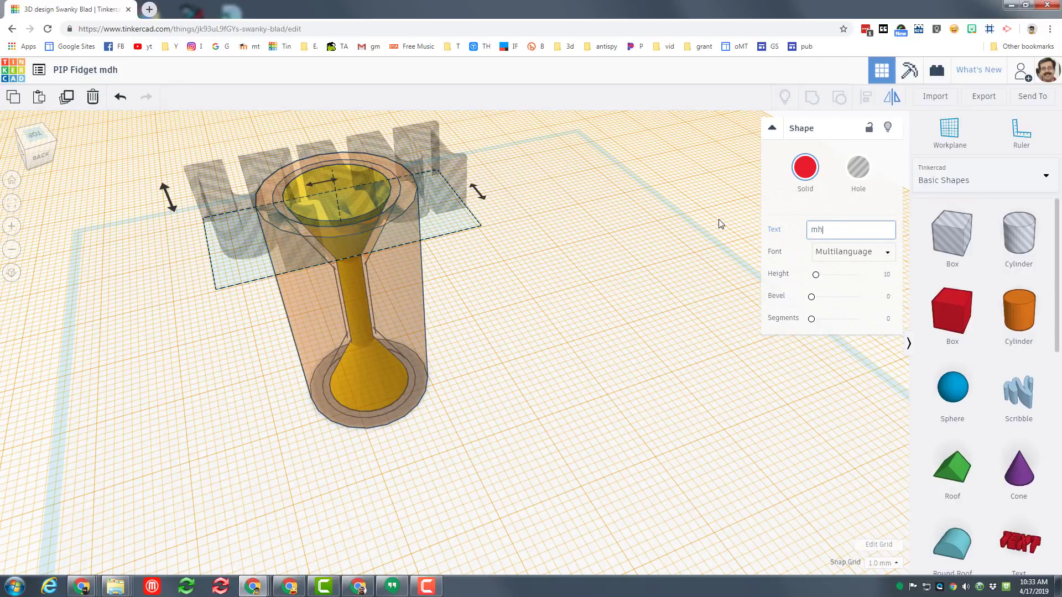
pyautogui.click(34, 135)
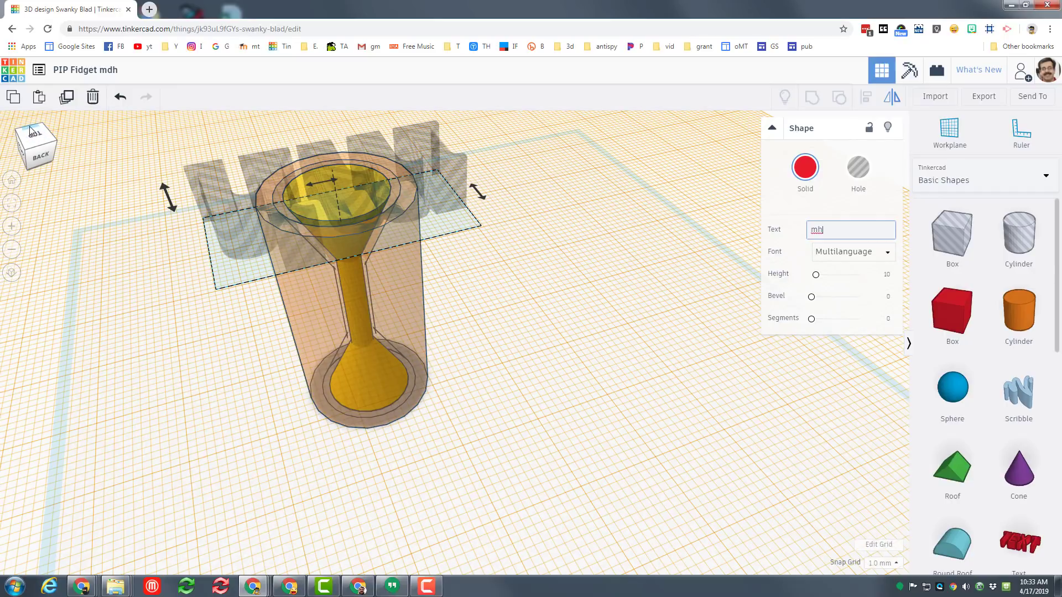
pyautogui.click(833, 230)
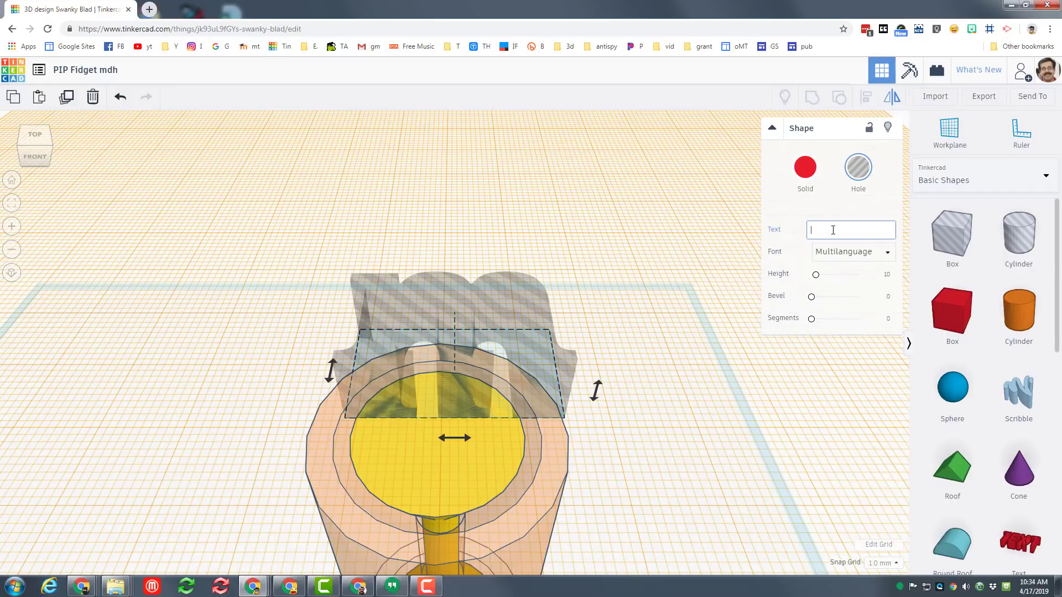
pyautogui.write('MH')
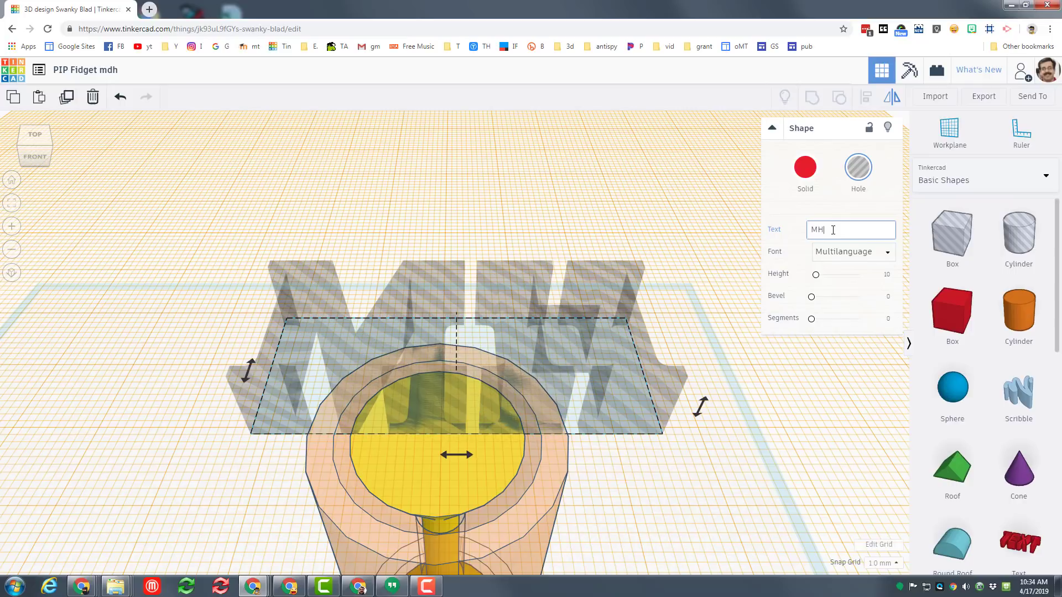
# Shrink the MH text hole to 16 mm wide and center it over the spindle's top face
pyautogui.click(605, 404)
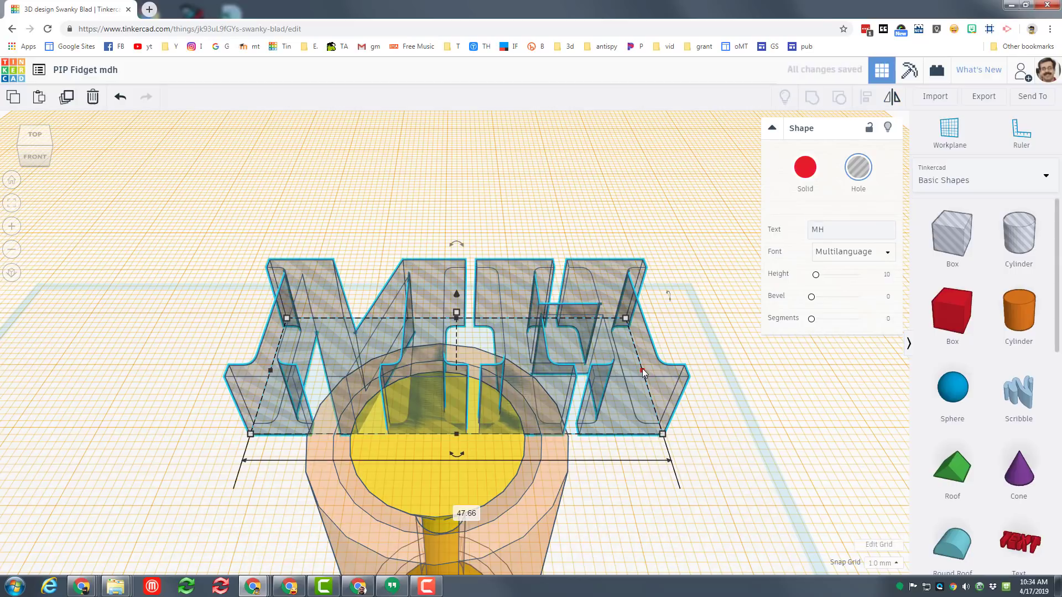
pyautogui.moveTo(642, 368); pyautogui.dragTo(316, 408)
pyautogui.press('Down')
pyautogui.press('Down')
pyautogui.press('Down')
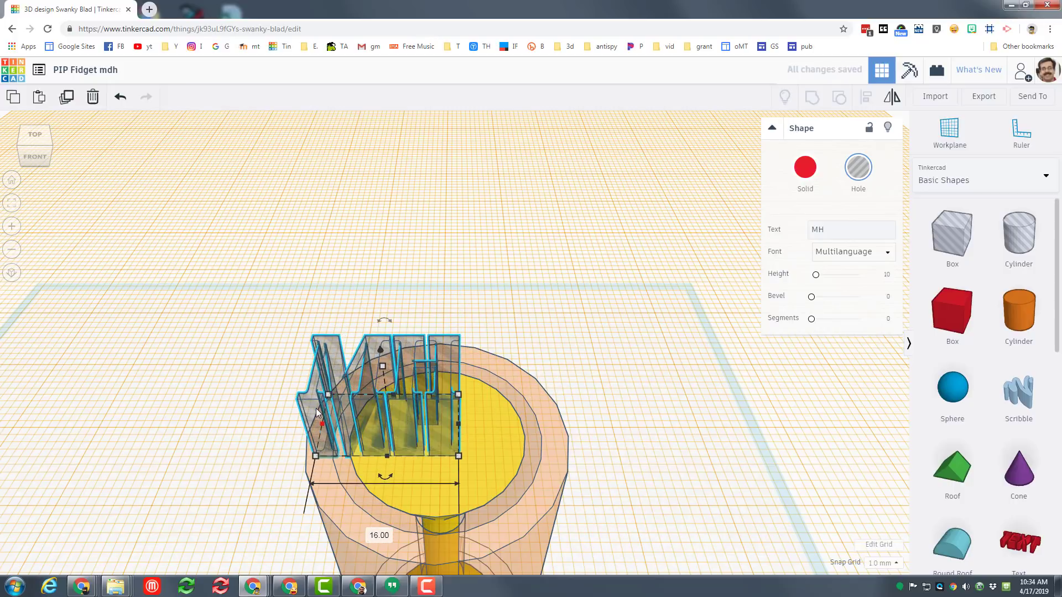
pyautogui.press('Right')
pyautogui.press('Right')
pyautogui.press('Right')
pyautogui.press('Right')
pyautogui.press('Right')
pyautogui.press('Right')
pyautogui.press('Right')
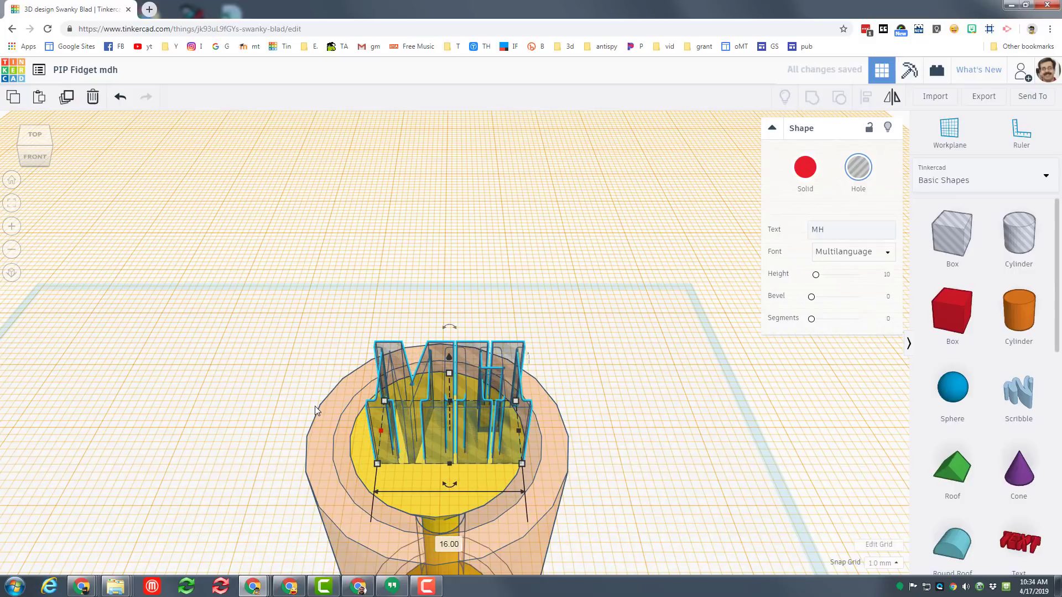
pyautogui.press('Down')
pyautogui.press('Left')
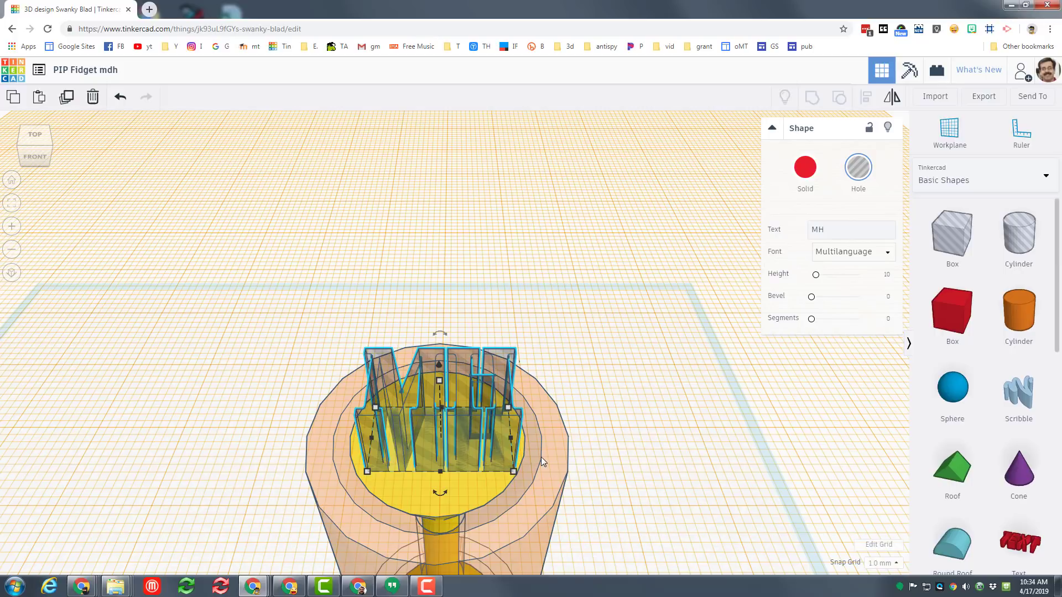
# Lower the MH text hole 1 mm into the top face and group it with the spindle to engrave the initials
pyautogui.hotkey('ctrl', 'Down')
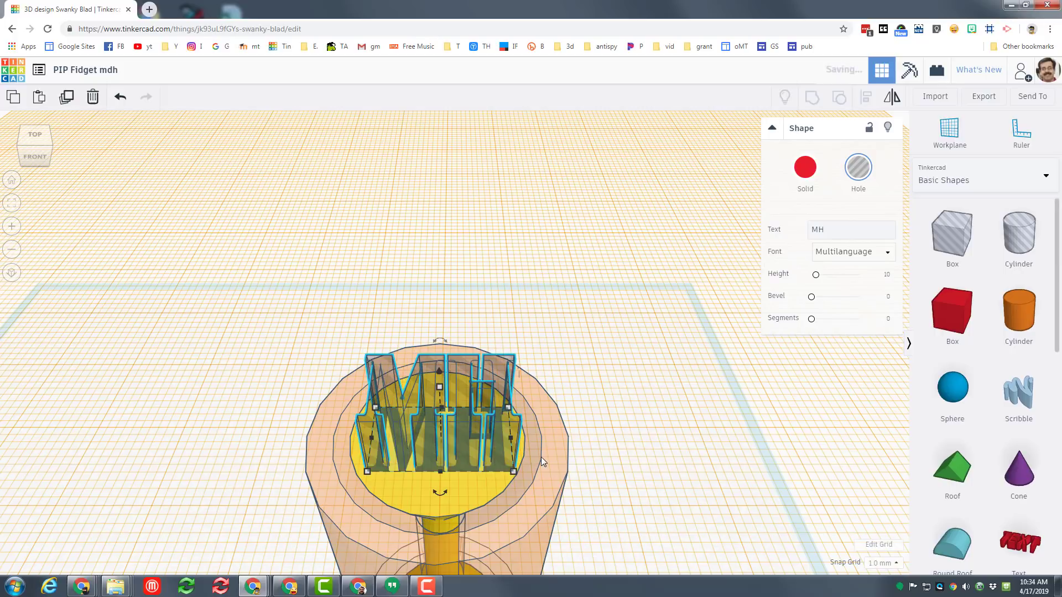
pyautogui.keyDown('shift'); pyautogui.click(419, 495); pyautogui.keyUp('shift')
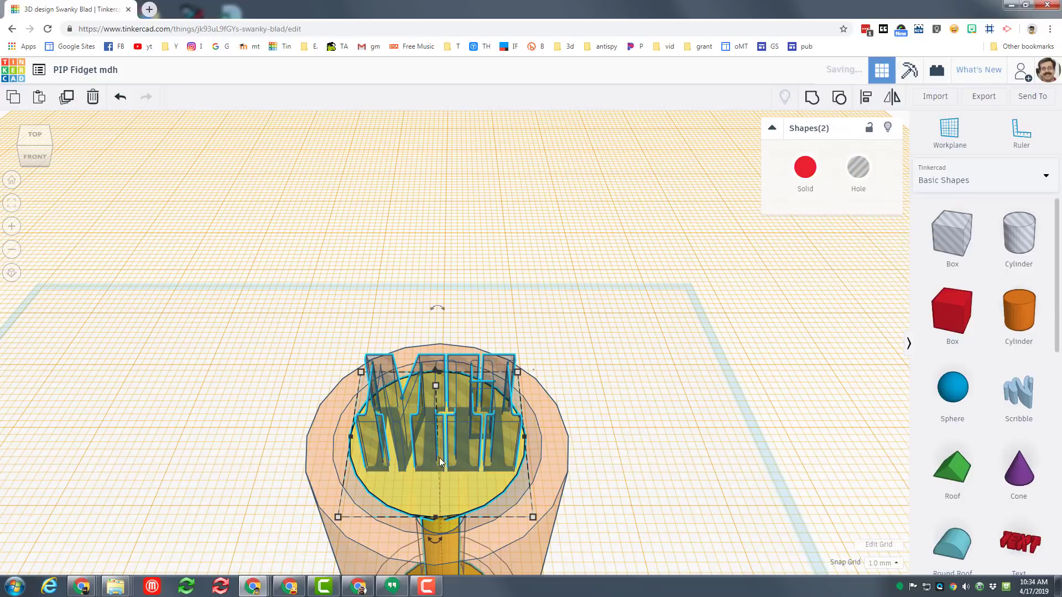
pyautogui.click(817, 107)
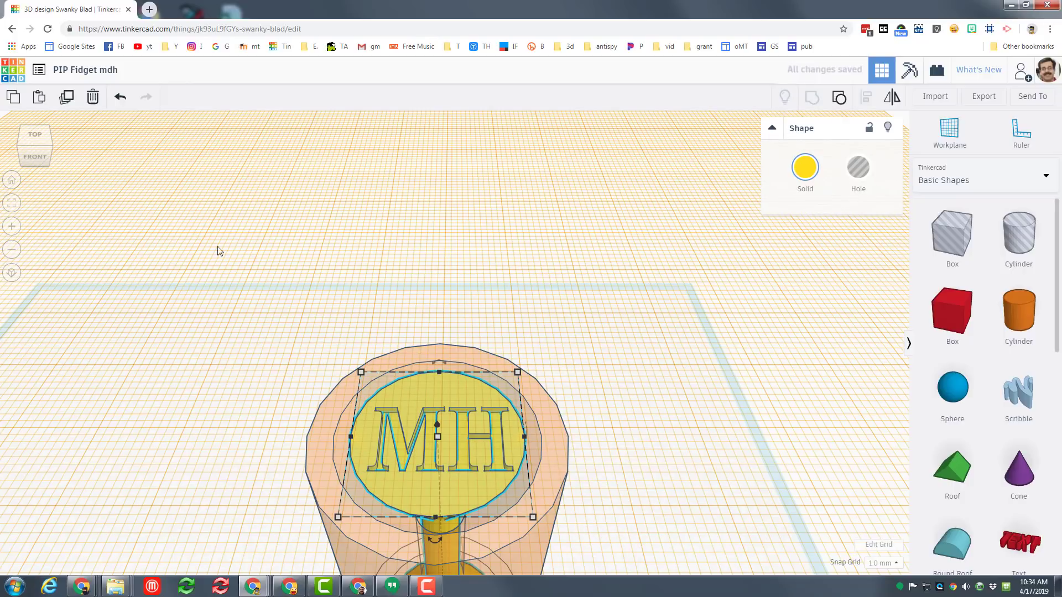
# Restore the default workplane on the base grid
pyautogui.press('w')
pyautogui.click(622, 375)
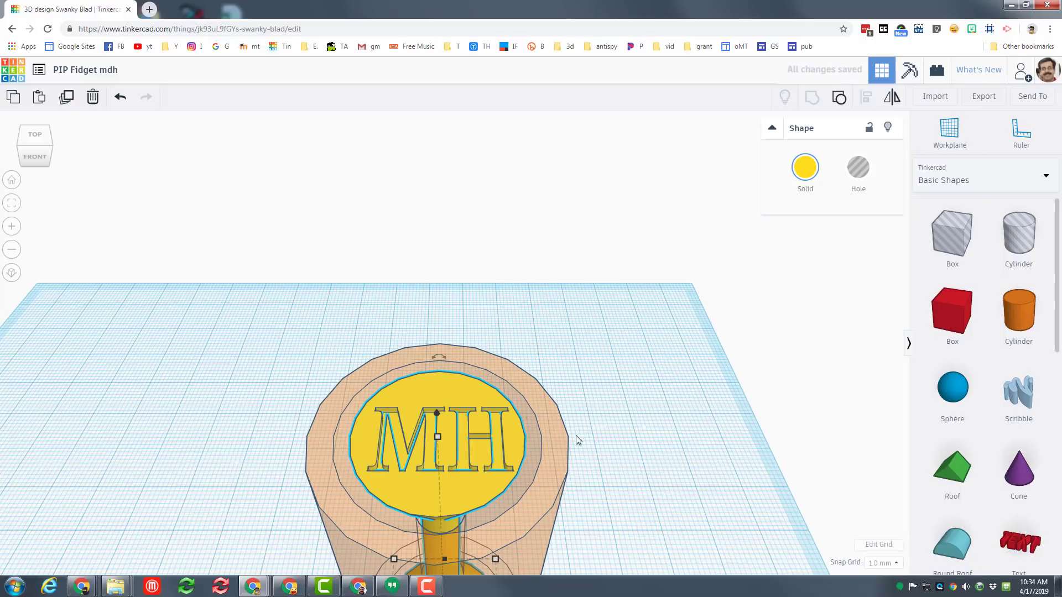
pyautogui.moveTo(577, 439); pyautogui.dragTo(543, 518, button='right')
pyautogui.scroll(-5, 529, 450)
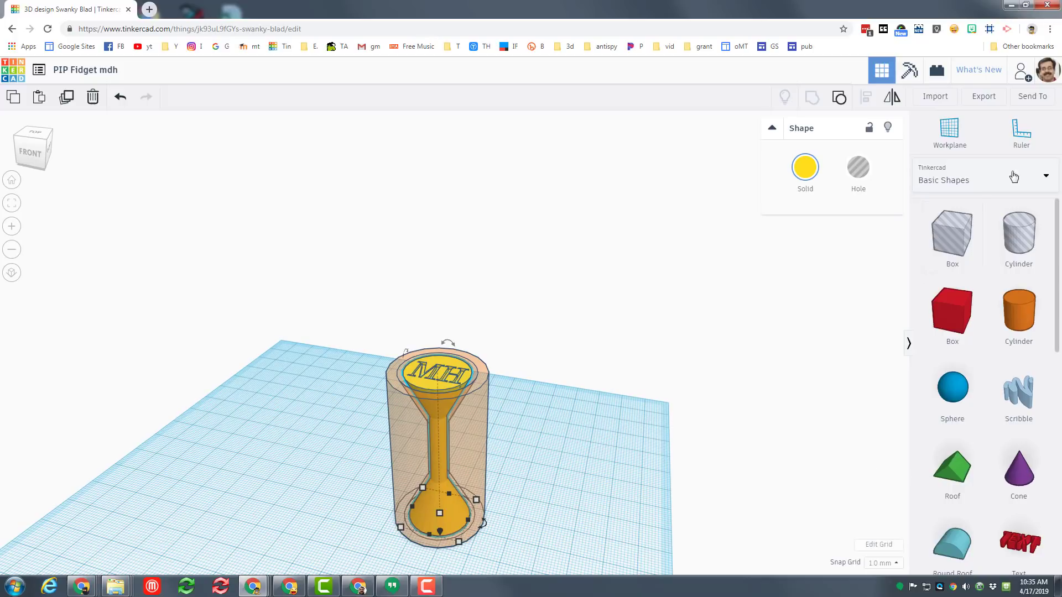
# Open Chrome's settings and look through the advanced options, including the privacy and content settings
pyautogui.click(1049, 31)
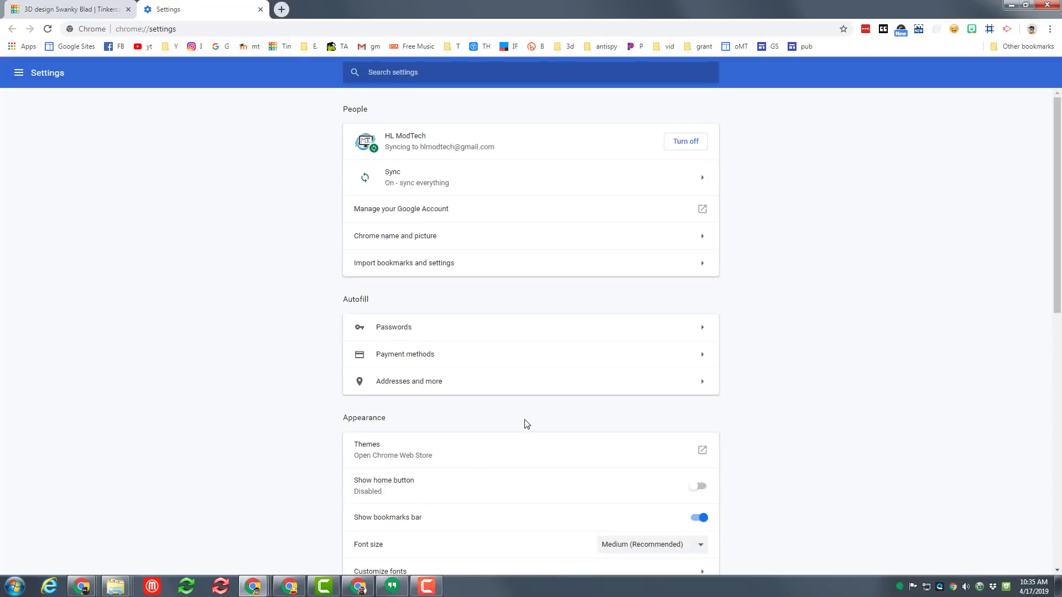
pyautogui.scroll(-10, 527, 424)
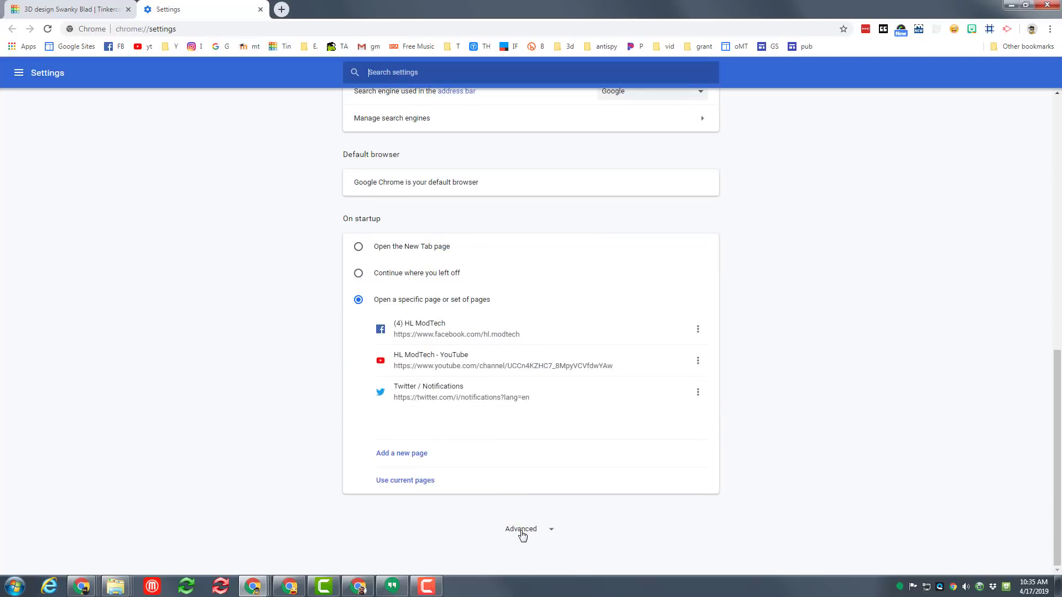
pyautogui.click(522, 530)
pyautogui.scroll(-10, 522, 487)
pyautogui.scroll(4, 522, 472)
pyautogui.scroll(-3, 521, 473)
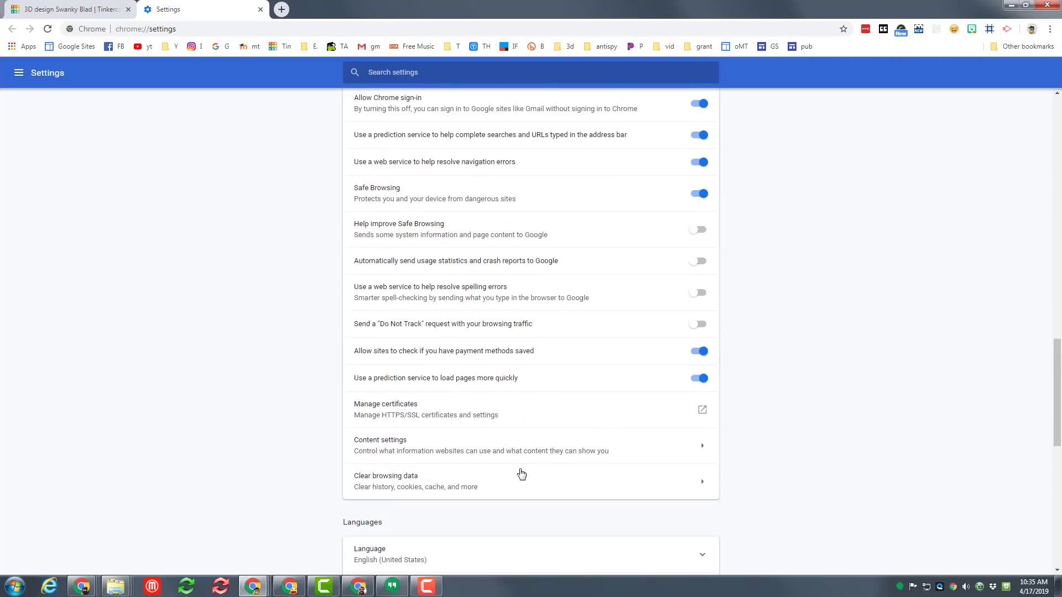
pyautogui.scroll(-6, 520, 473)
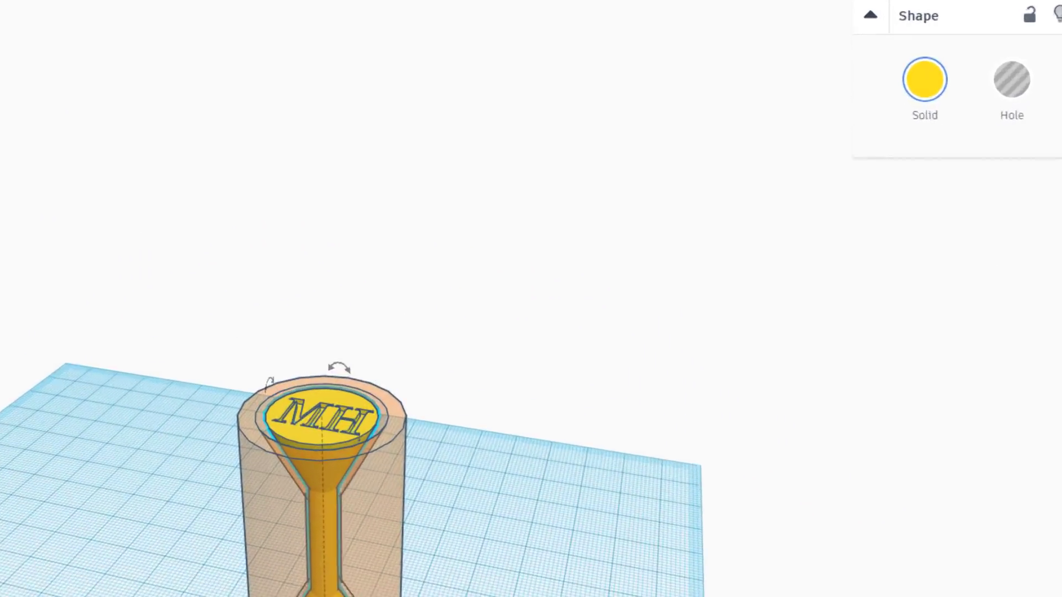
# Export everything in the design as an STL and save it as PIP Fidget mdh.stl in the stl folder reached from MT tools
pyautogui.click(986, 97)
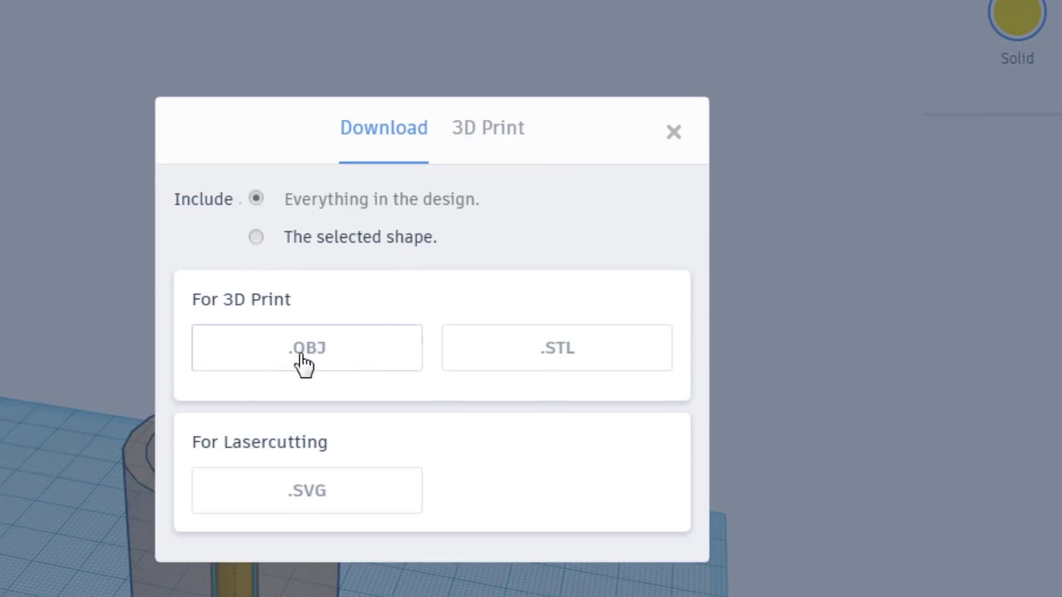
pyautogui.click(318, 501)
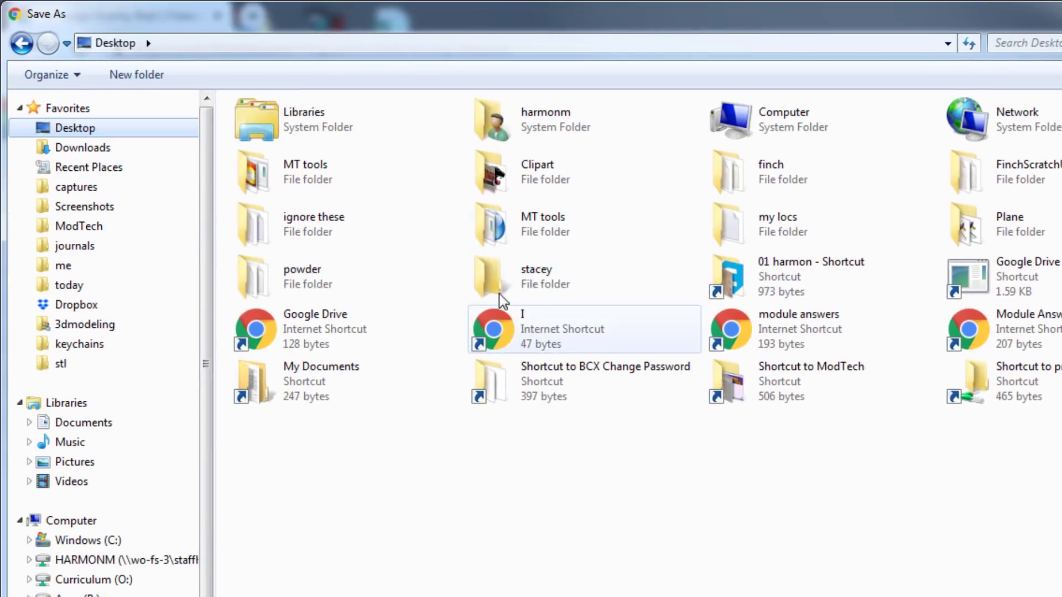
pyautogui.doubleClick(558, 226)
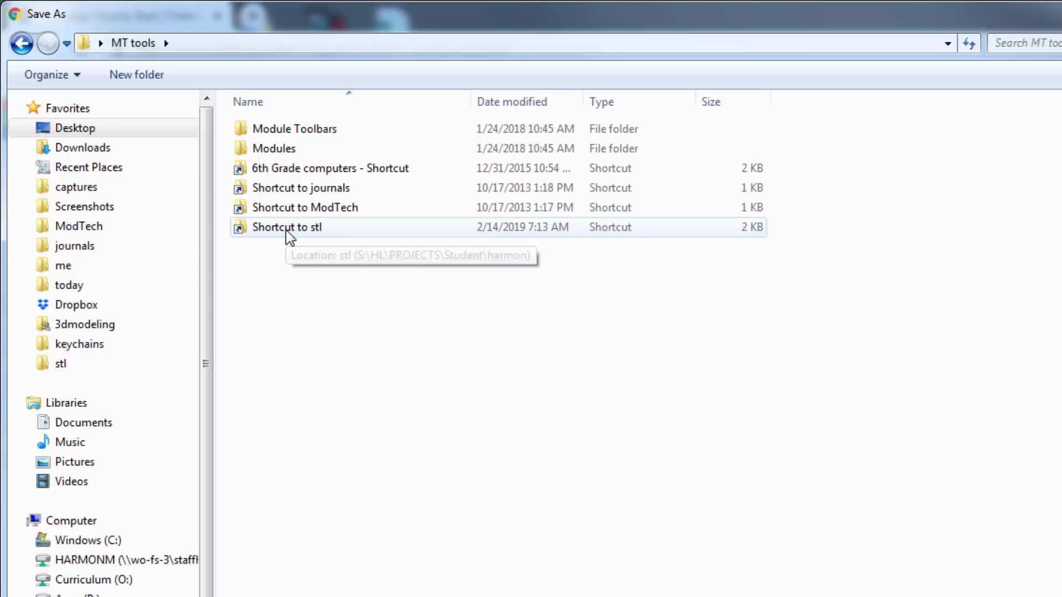
pyautogui.doubleClick(287, 228)
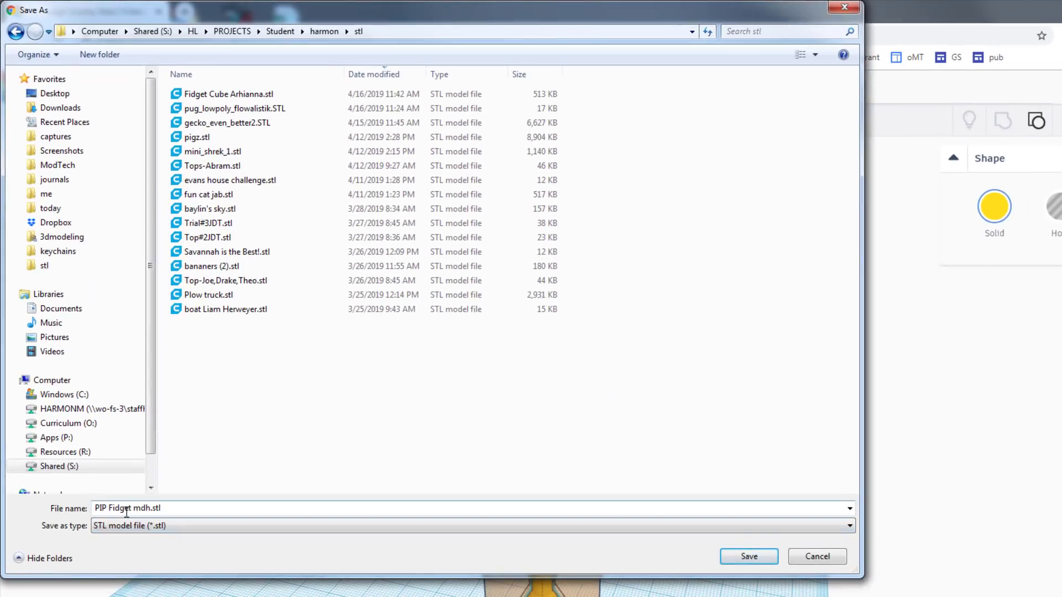
pyautogui.click(735, 558)
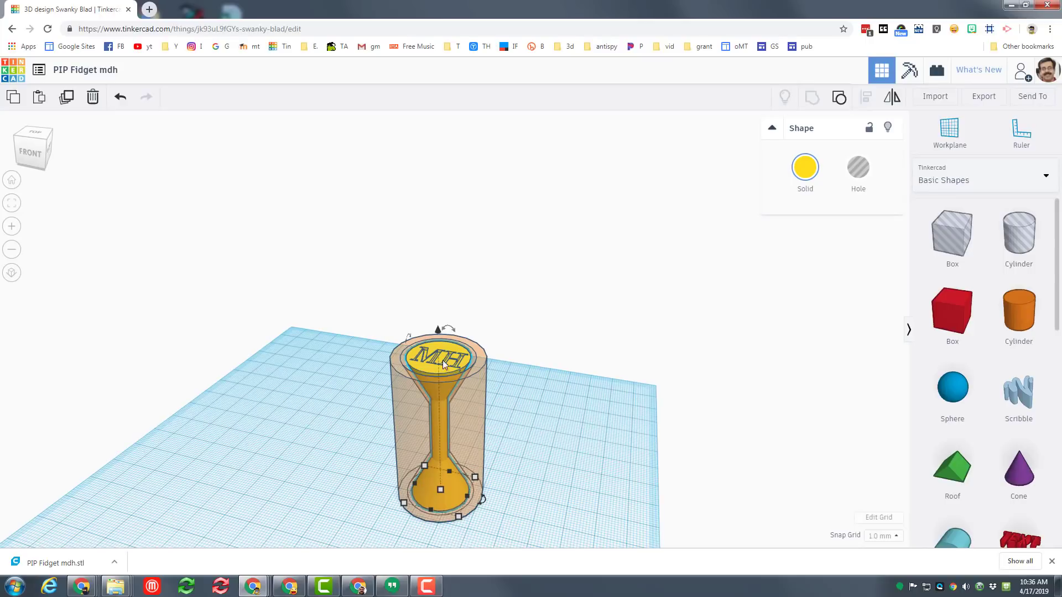
# Create a collaboration link for sharing the design over IM or email and copy it
pyautogui.click(1032, 97)
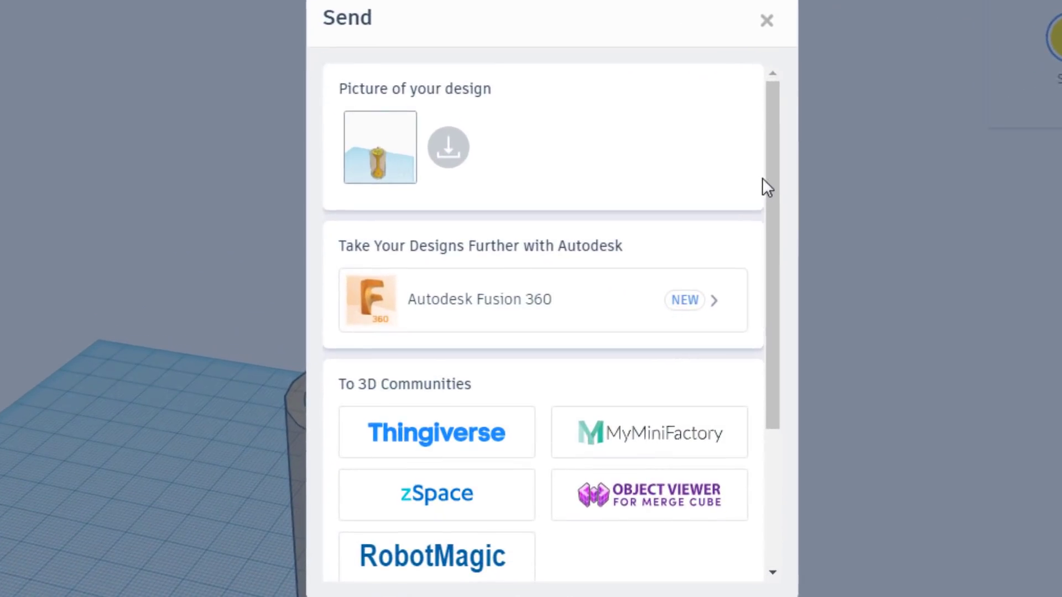
pyautogui.moveTo(780, 234); pyautogui.dragTo(794, 384)
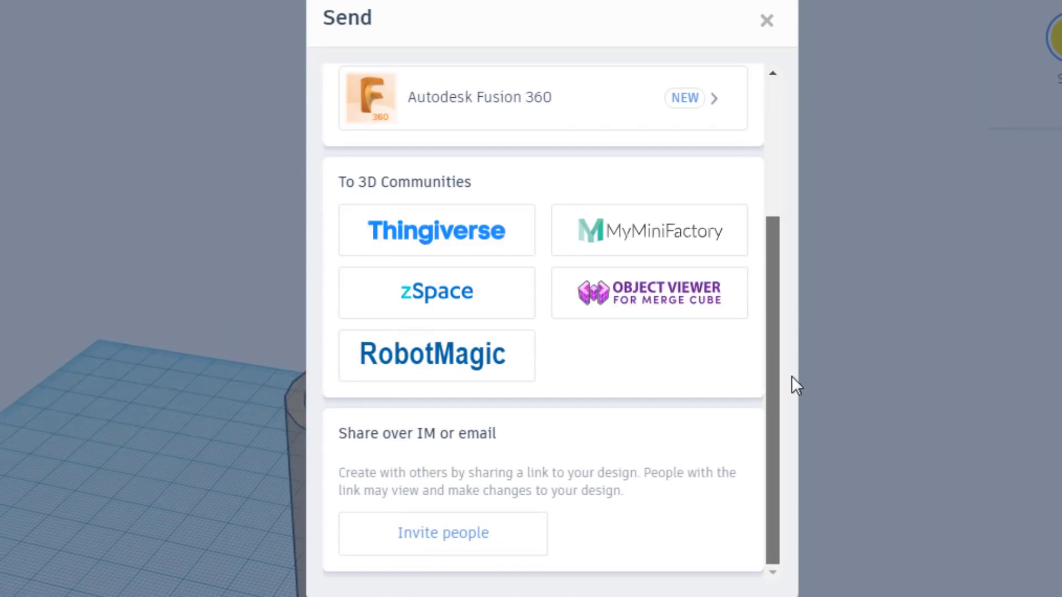
pyautogui.click(454, 550)
pyautogui.click(547, 372)
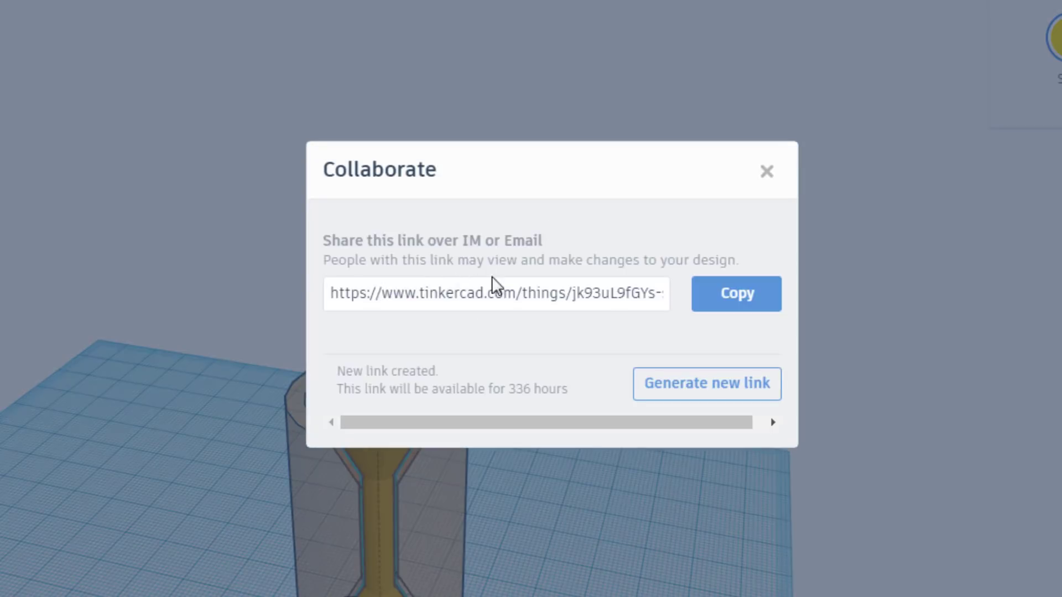
pyautogui.click(696, 296)
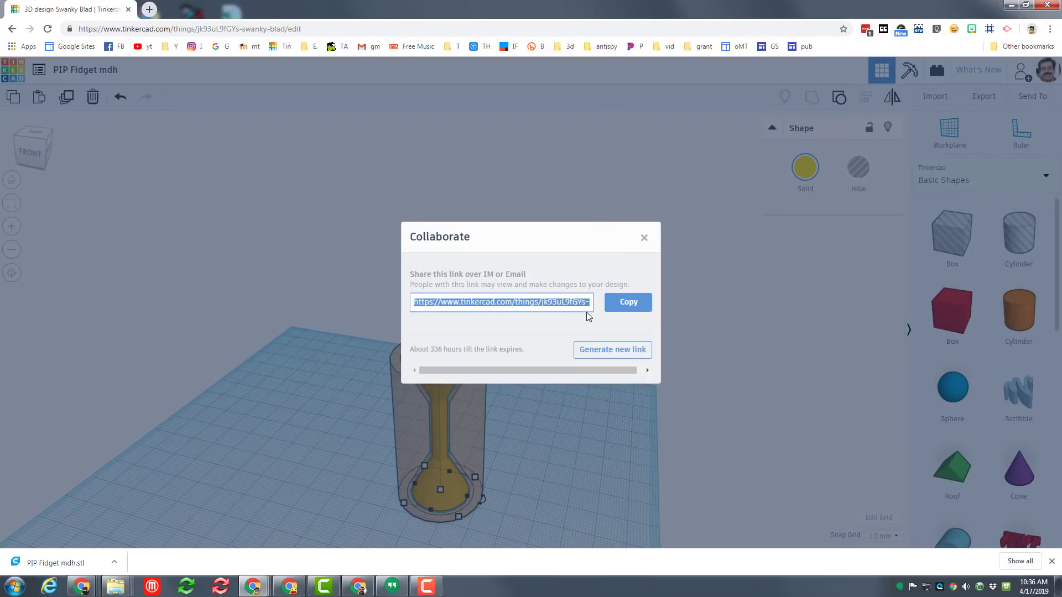
pyautogui.click(643, 239)
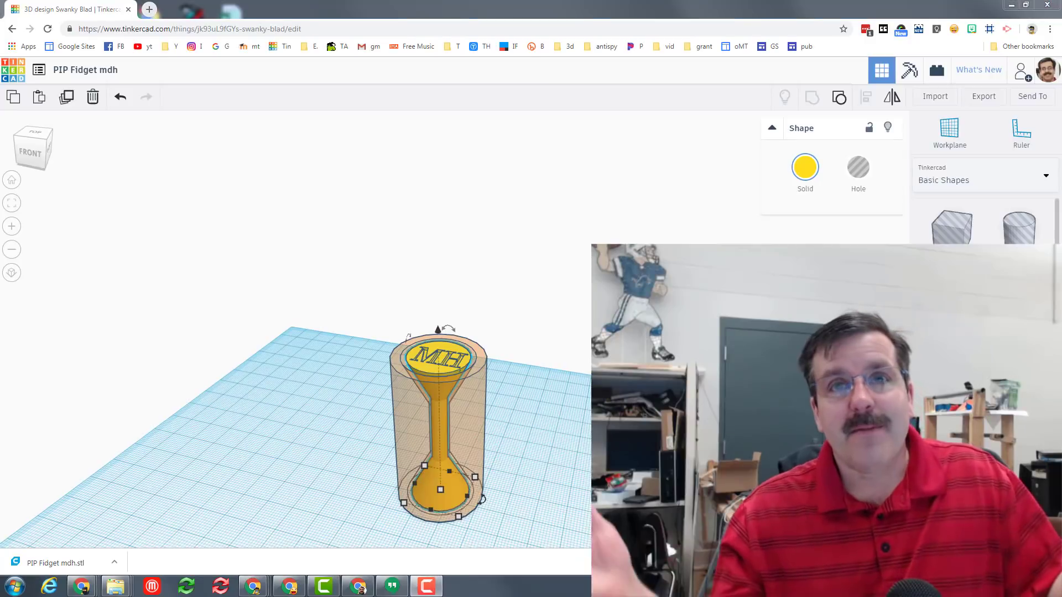